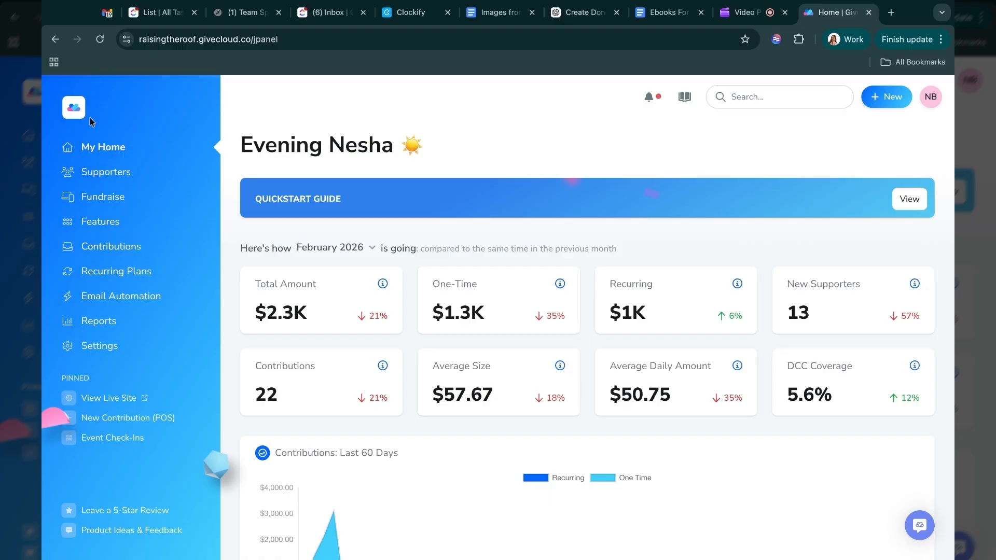
Open the Fundraise section and show only its forms
{"action": "mouse_move", "coordinate": [84, 382]}
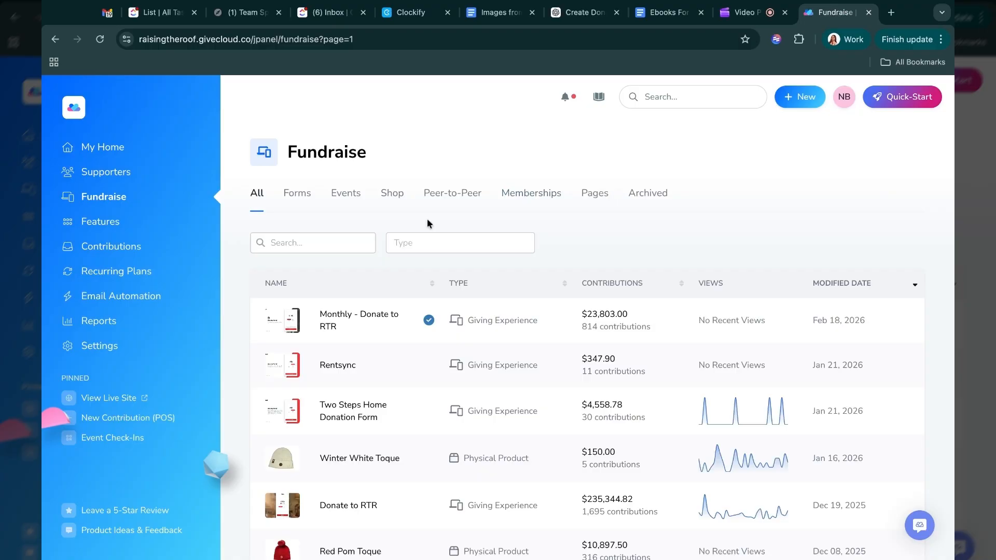
{"action": "left_click", "coordinate": [297, 199]}
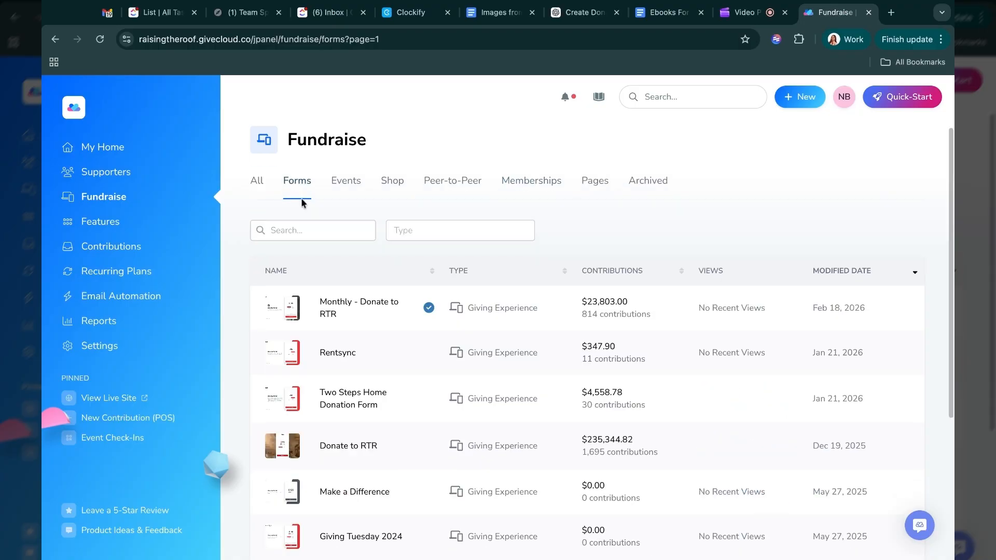
{"action": "scroll", "coordinate": [311, 213], "scroll_direction": "down", "scroll_amount": 1}
{"action": "scroll", "coordinate": [319, 222], "scroll_direction": "up", "scroll_amount": 1}
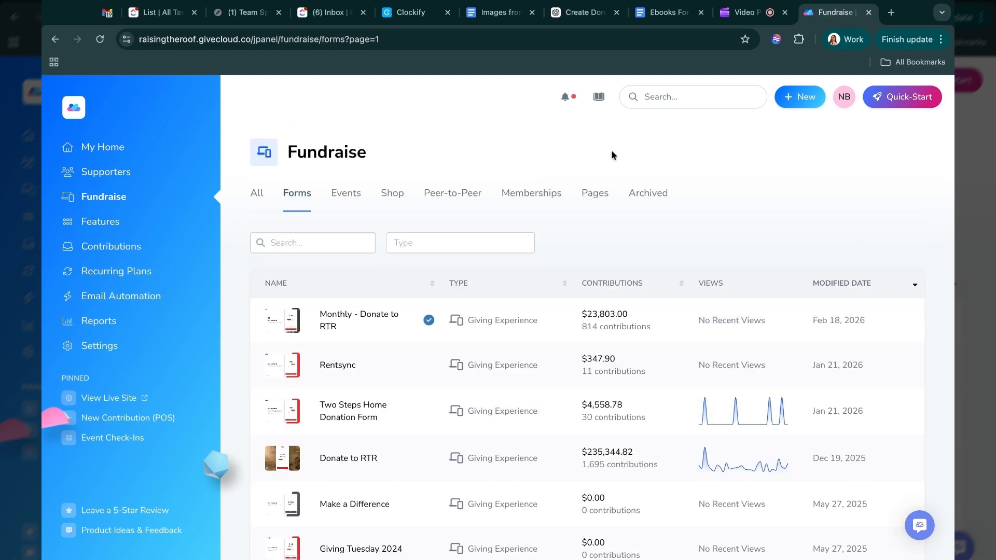
Create a new donation form using the Classic Form type
{"action": "left_click", "coordinate": [800, 100]}
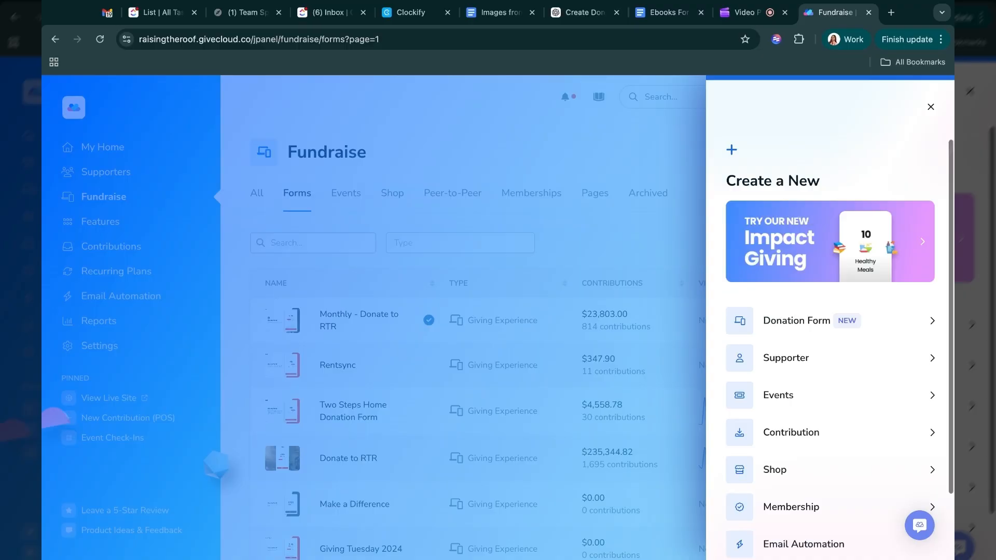
{"action": "scroll", "coordinate": [800, 225], "scroll_direction": "down", "scroll_amount": 2}
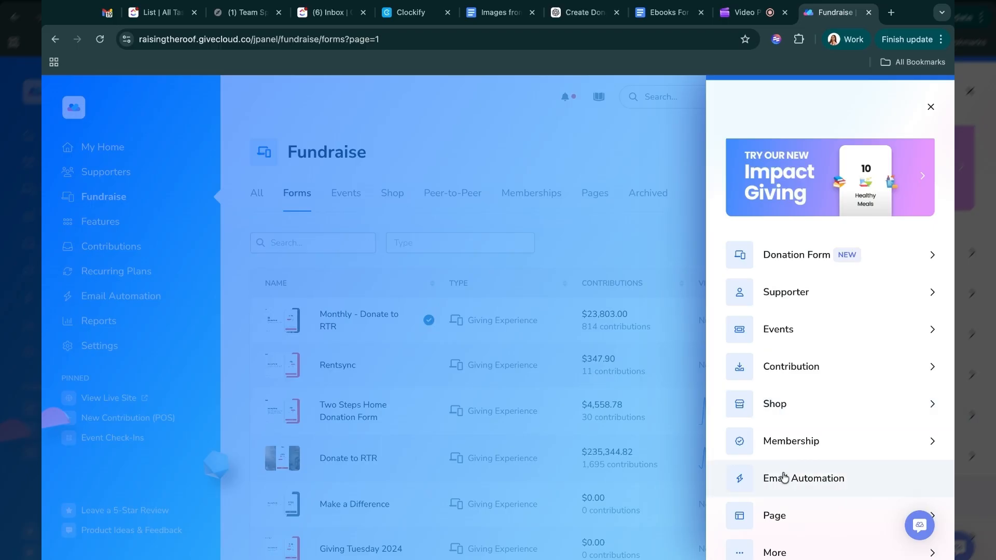
{"action": "scroll", "coordinate": [778, 524], "scroll_direction": "down", "scroll_amount": 1}
{"action": "scroll", "coordinate": [779, 524], "scroll_direction": "down", "scroll_amount": 1}
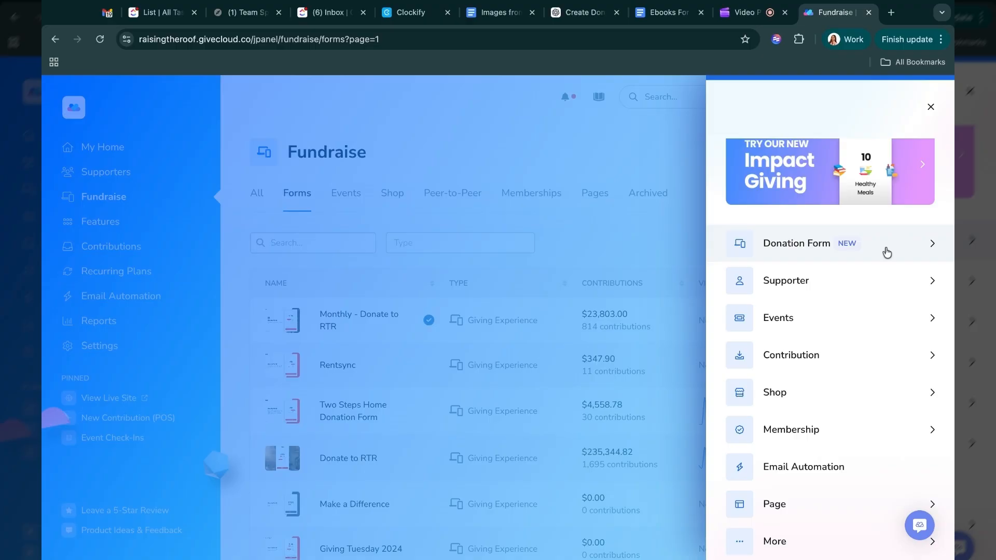
{"action": "left_click", "coordinate": [886, 253]}
{"action": "scroll", "coordinate": [840, 319], "scroll_direction": "down", "scroll_amount": 1}
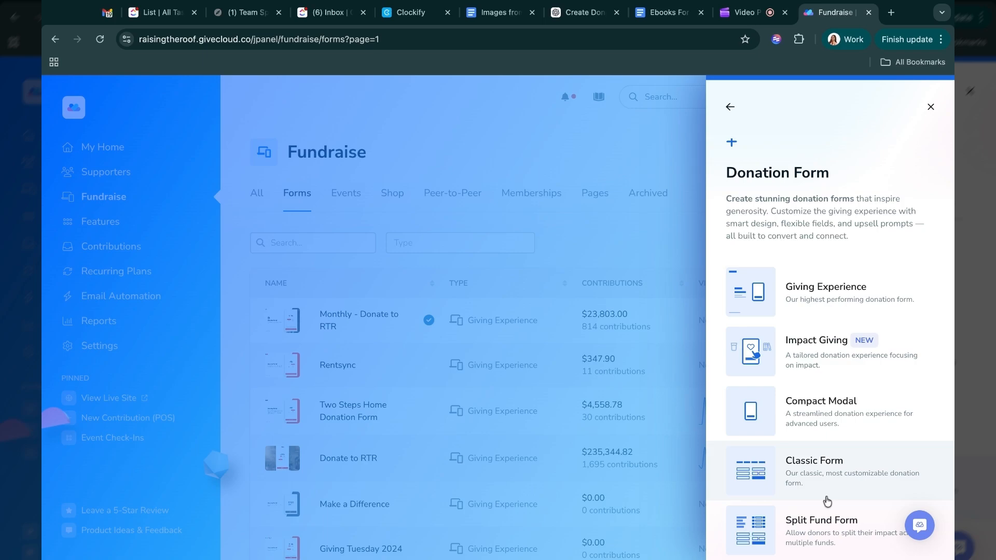
{"action": "scroll", "coordinate": [827, 502], "scroll_direction": "up", "scroll_amount": 1}
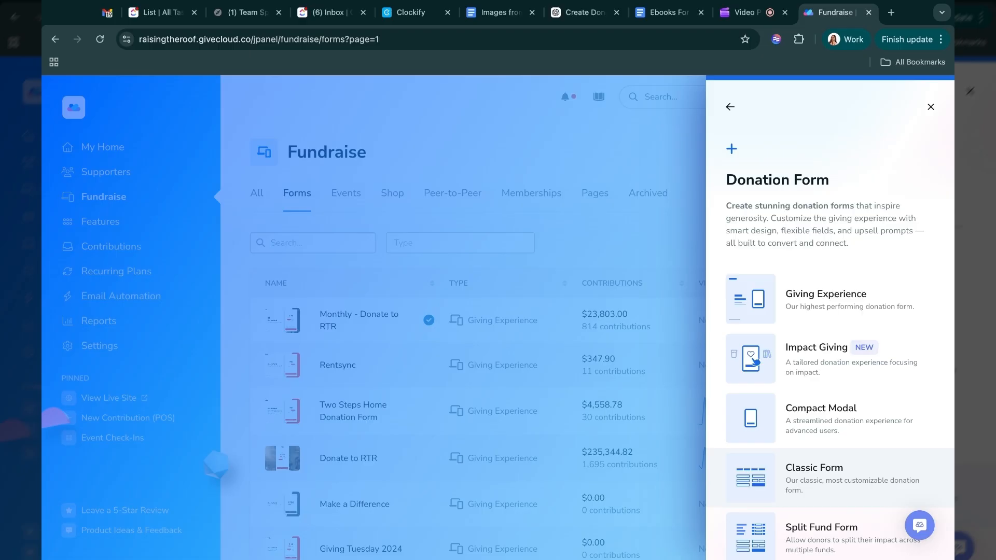
{"action": "left_click", "coordinate": [816, 485]}
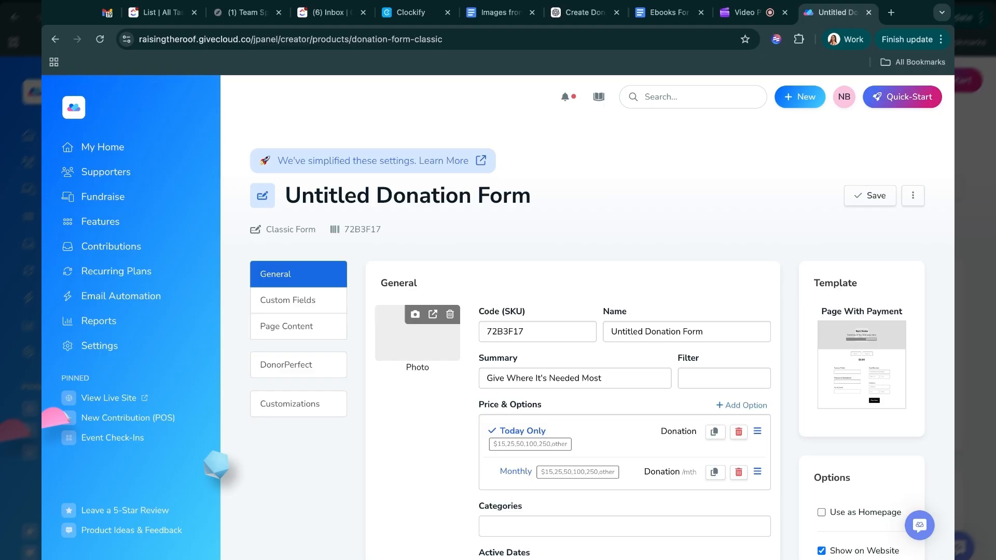
Name the donation form TEST FORM
{"action": "triple_click", "coordinate": [708, 328]}
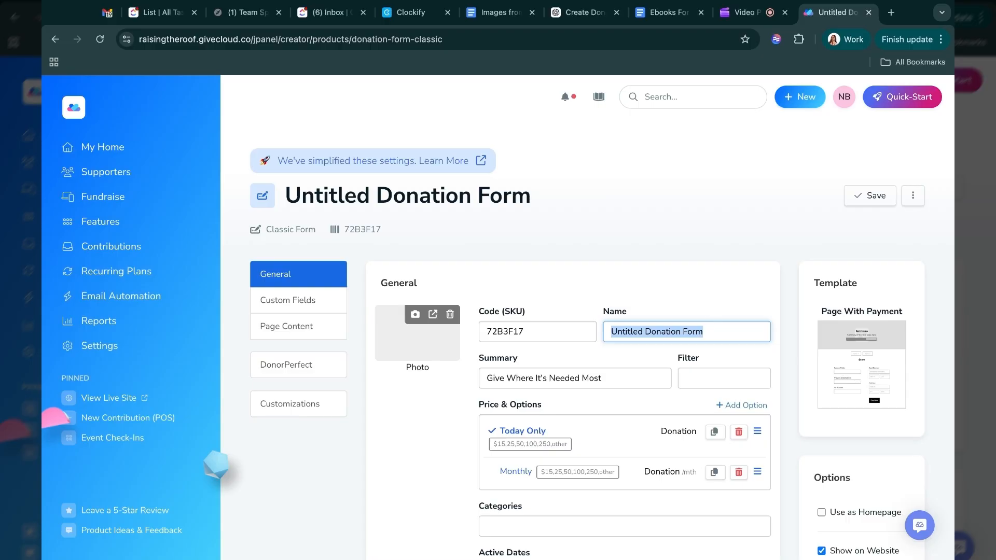
{"action": "type", "text": "TEST"}
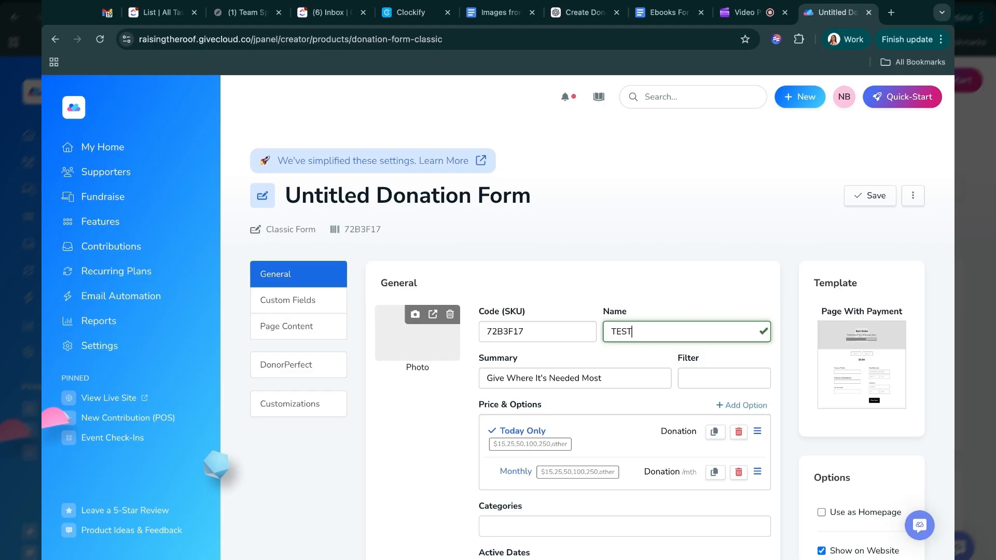
{"action": "type", "text": " G"}
{"action": "type", "text": "ORM"}
{"action": "left_click", "coordinate": [530, 380]}
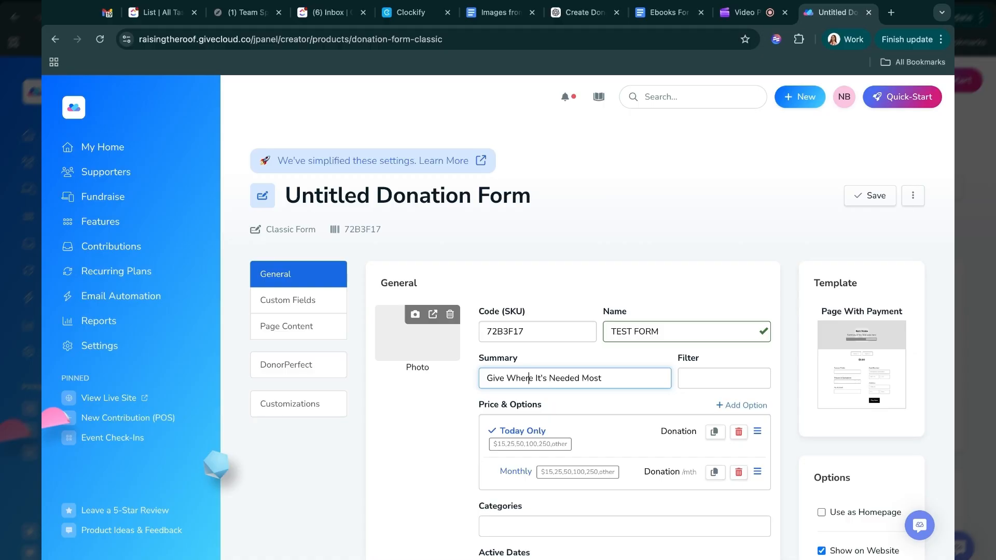
Assign the General Donations category to the form
{"action": "scroll", "coordinate": [529, 378], "scroll_direction": "down", "scroll_amount": 1}
{"action": "scroll", "coordinate": [575, 337], "scroll_direction": "down", "scroll_amount": 1}
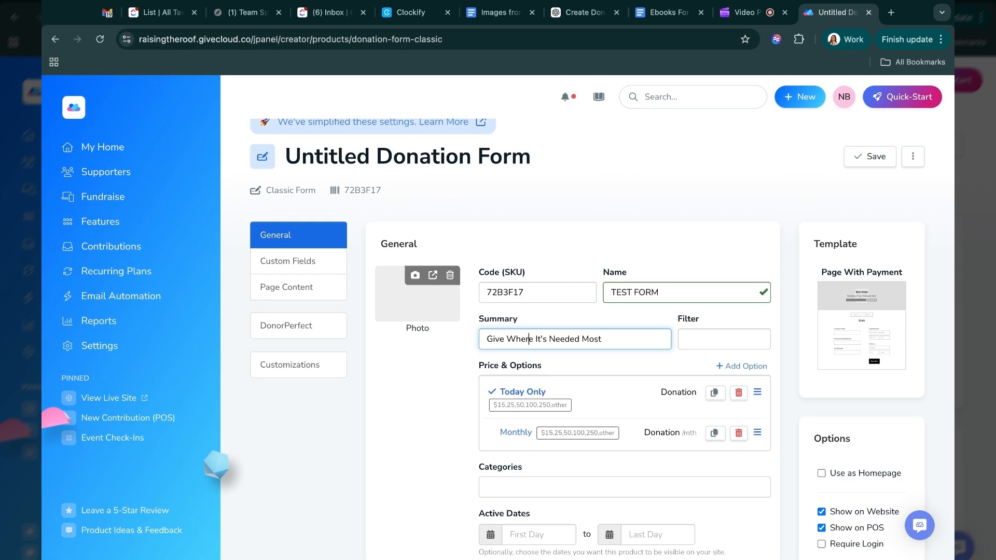
{"action": "scroll", "coordinate": [573, 339], "scroll_direction": "down", "scroll_amount": 1}
{"action": "scroll", "coordinate": [580, 380], "scroll_direction": "down", "scroll_amount": 2}
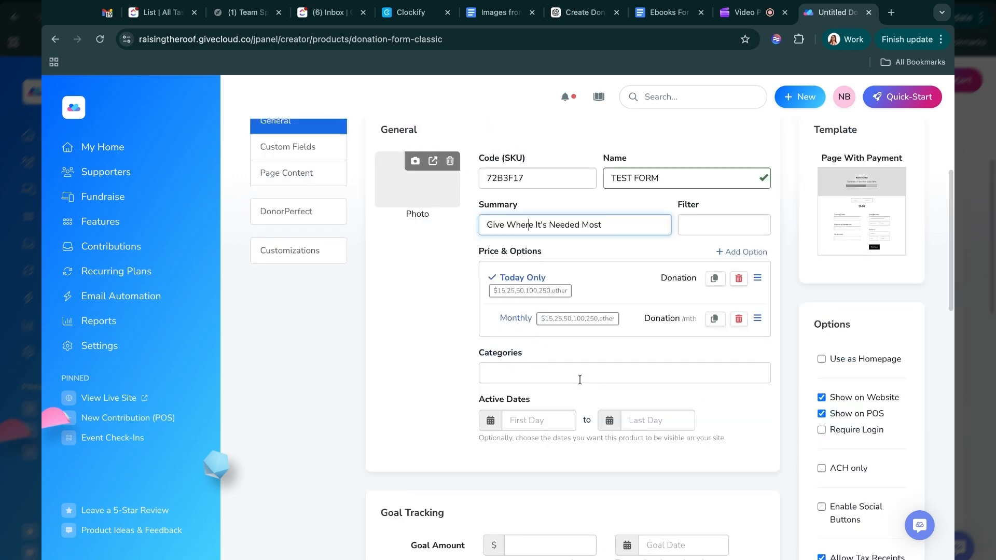
{"action": "left_click", "coordinate": [578, 374]}
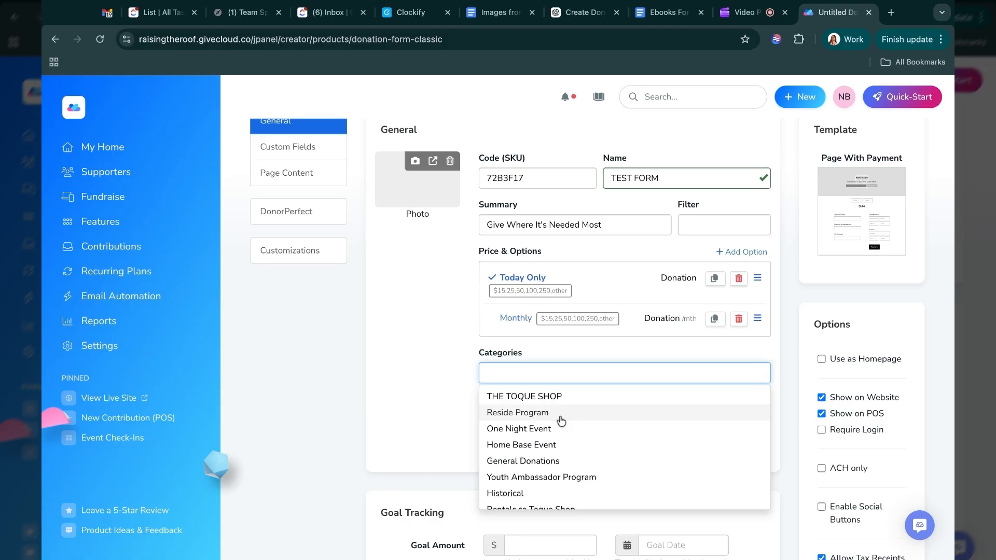
{"action": "scroll", "coordinate": [561, 421], "scroll_direction": "down", "scroll_amount": 1}
{"action": "scroll", "coordinate": [560, 421], "scroll_direction": "up", "scroll_amount": 1}
{"action": "scroll", "coordinate": [549, 451], "scroll_direction": "down", "scroll_amount": 1}
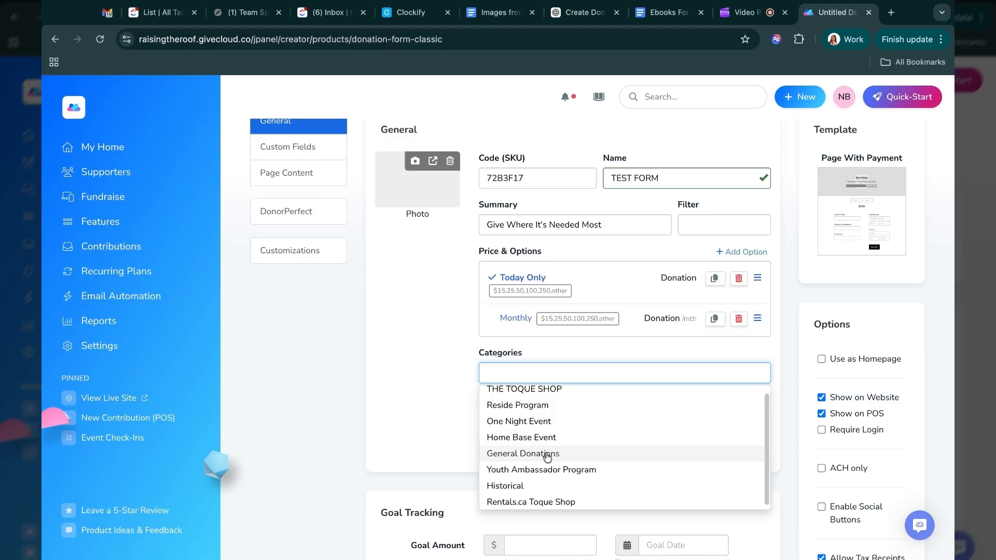
{"action": "left_click", "coordinate": [546, 454]}
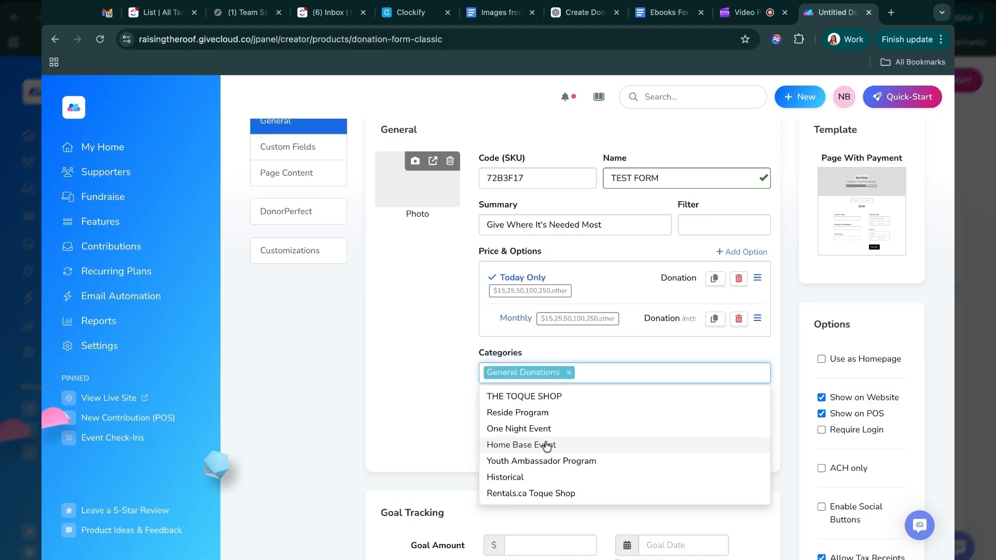
{"action": "left_click", "coordinate": [561, 358]}
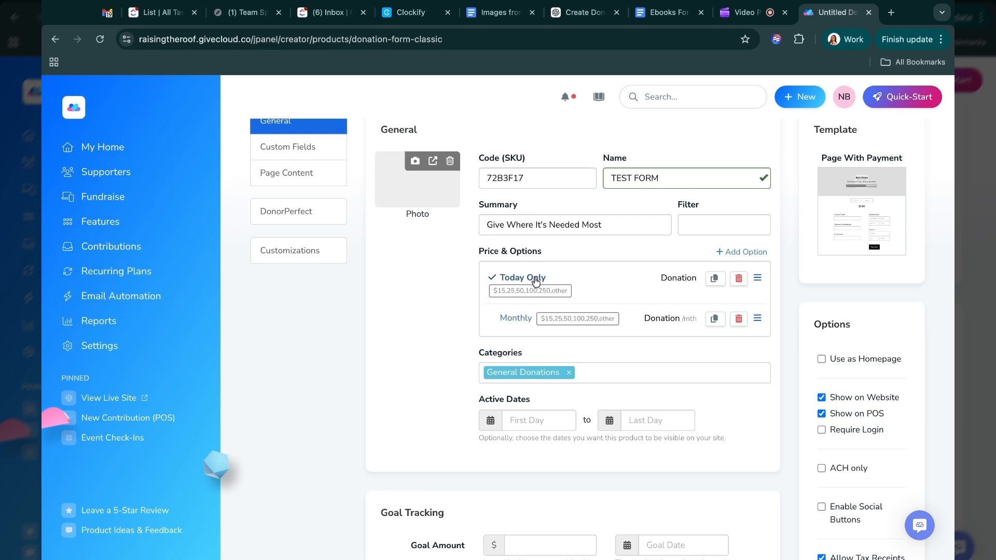
Examine the form's active dates and its goal tracking settings, including goal amount, goal date, progress offset and tracking source
{"action": "scroll", "coordinate": [520, 342], "scroll_direction": "down", "scroll_amount": 1}
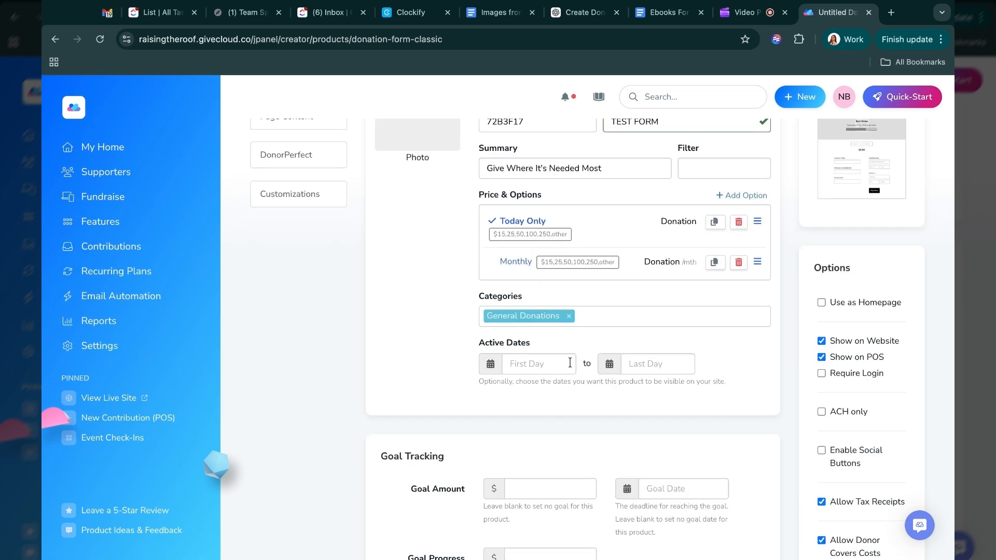
{"action": "scroll", "coordinate": [642, 368], "scroll_direction": "down", "scroll_amount": 1}
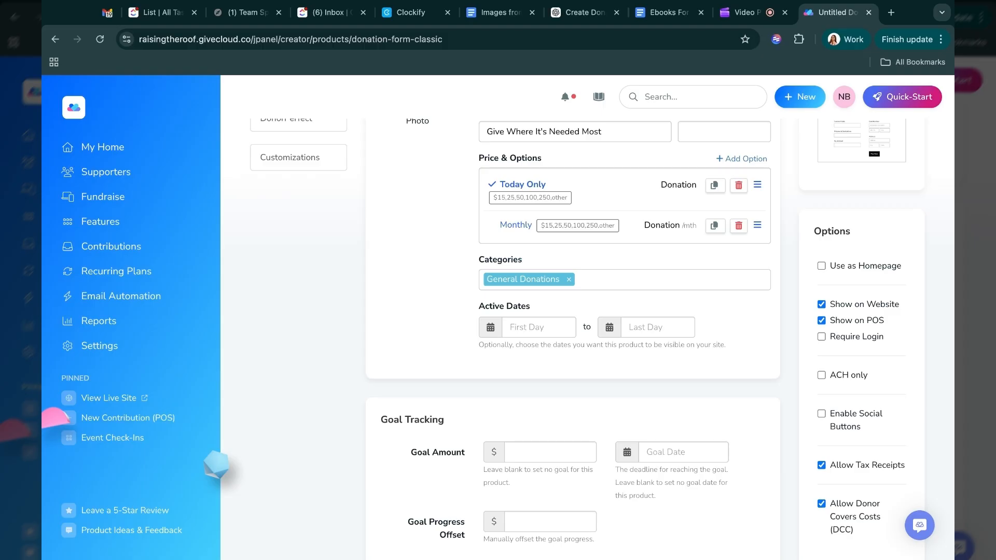
{"action": "scroll", "coordinate": [621, 339], "scroll_direction": "down", "scroll_amount": 1}
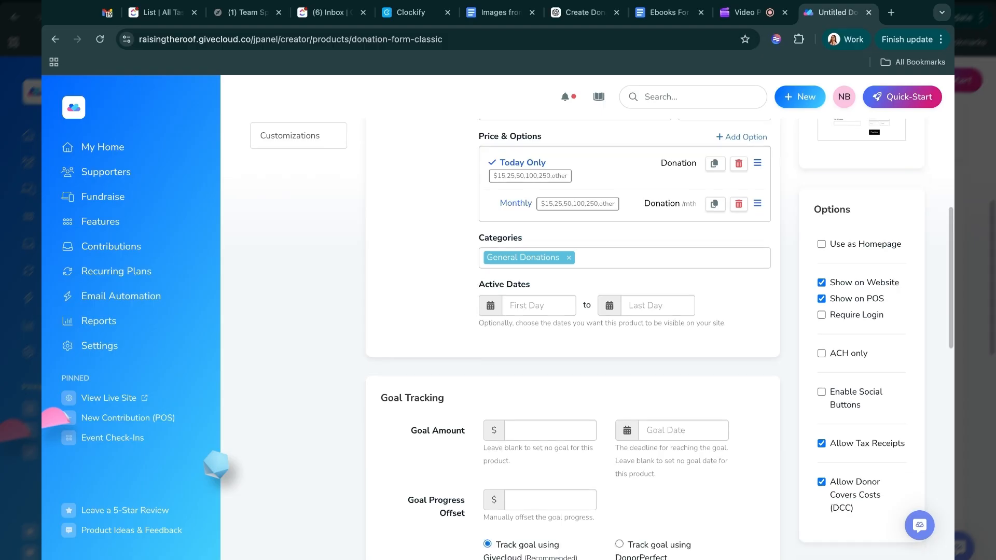
{"action": "scroll", "coordinate": [525, 361], "scroll_direction": "down", "scroll_amount": 3}
{"action": "left_click", "coordinate": [526, 360]}
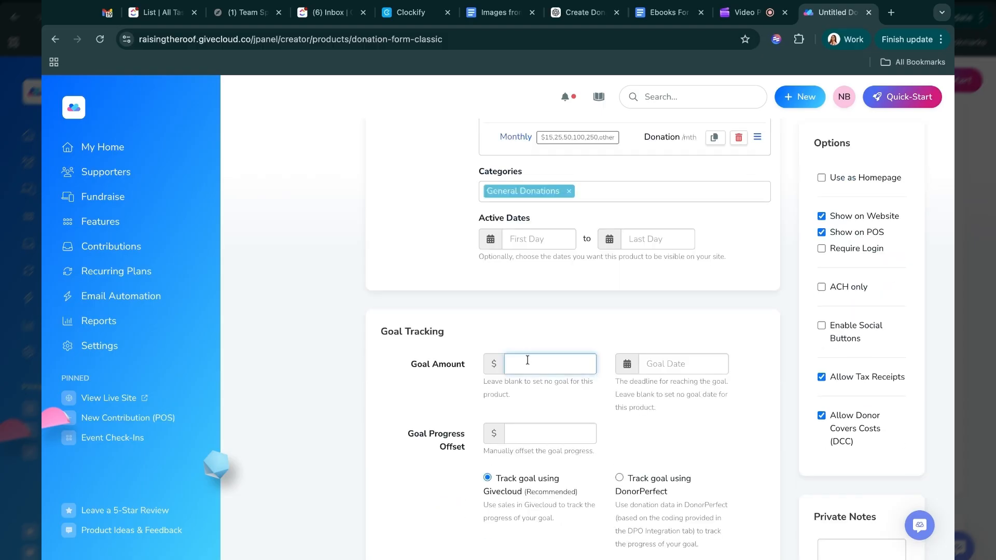
{"action": "left_click", "coordinate": [685, 363]}
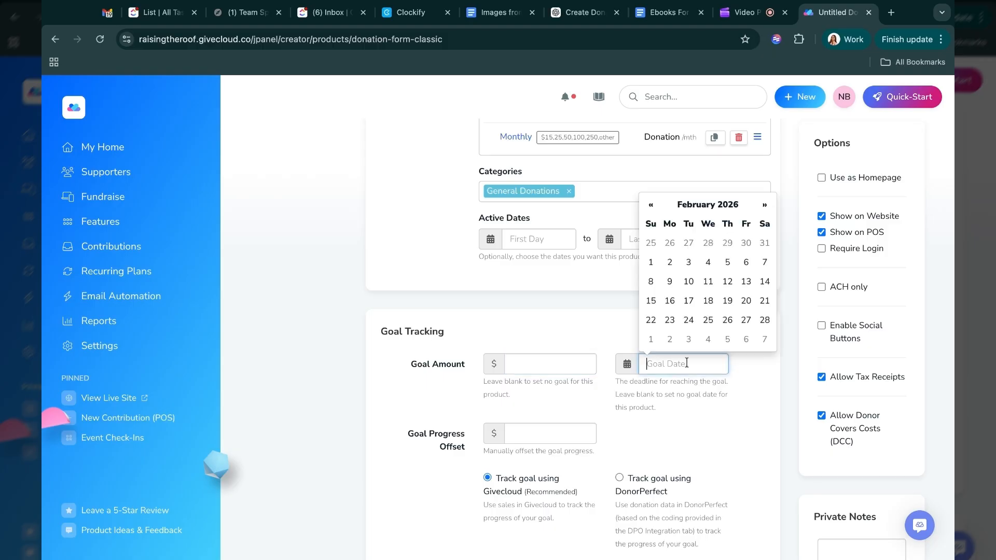
{"action": "scroll", "coordinate": [543, 430], "scroll_direction": "down", "scroll_amount": 1}
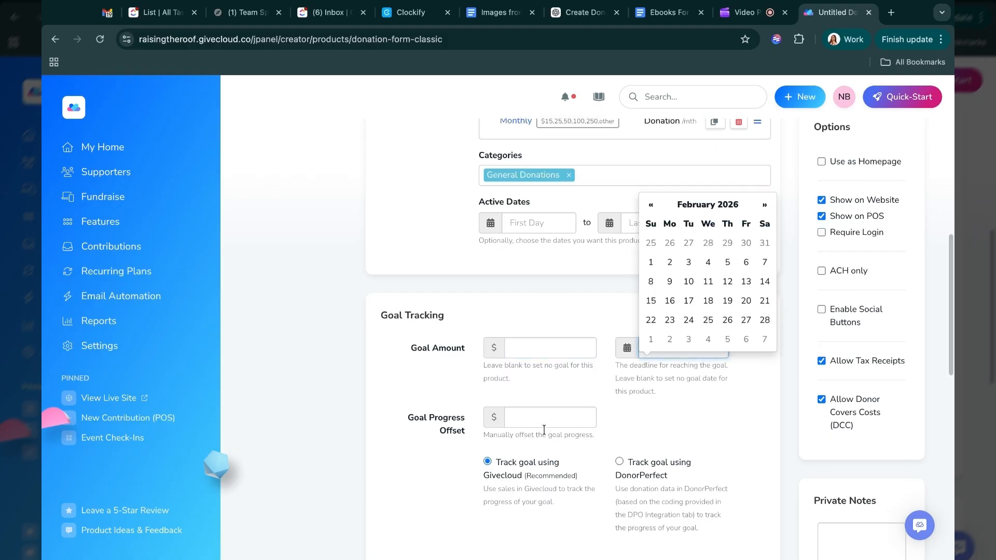
{"action": "scroll", "coordinate": [543, 430], "scroll_direction": "down", "scroll_amount": 1}
{"action": "scroll", "coordinate": [543, 430], "scroll_direction": "down", "scroll_amount": 1}
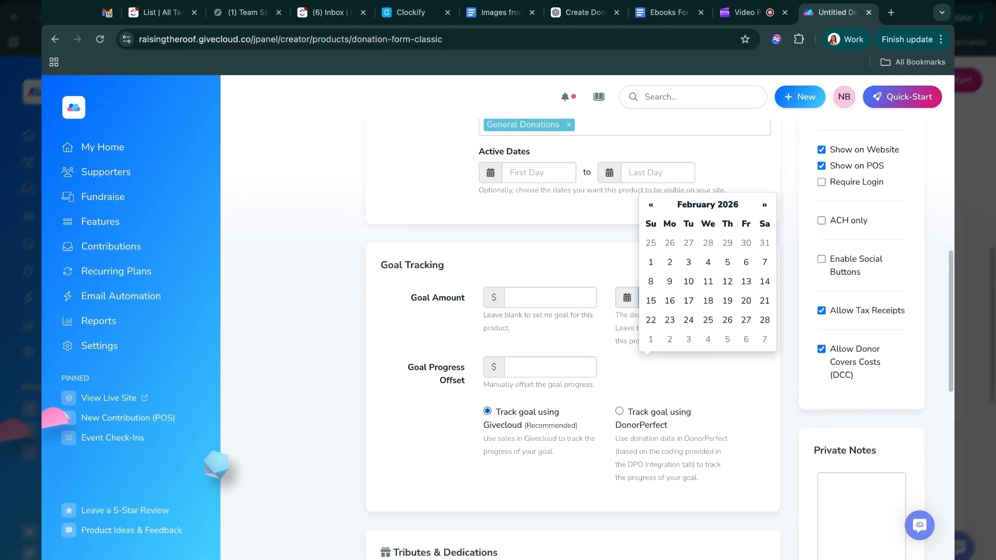
{"action": "left_click", "coordinate": [545, 392]}
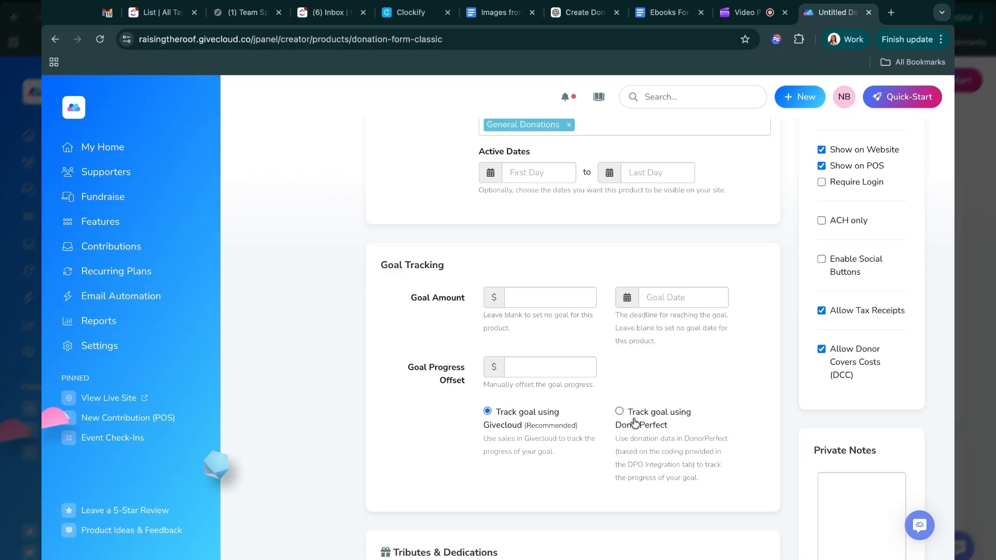
Review the form's Tributes & Dedications options and the staff email notification setting
{"action": "scroll", "coordinate": [633, 422], "scroll_direction": "down", "scroll_amount": 1}
{"action": "scroll", "coordinate": [633, 422], "scroll_direction": "down", "scroll_amount": 3}
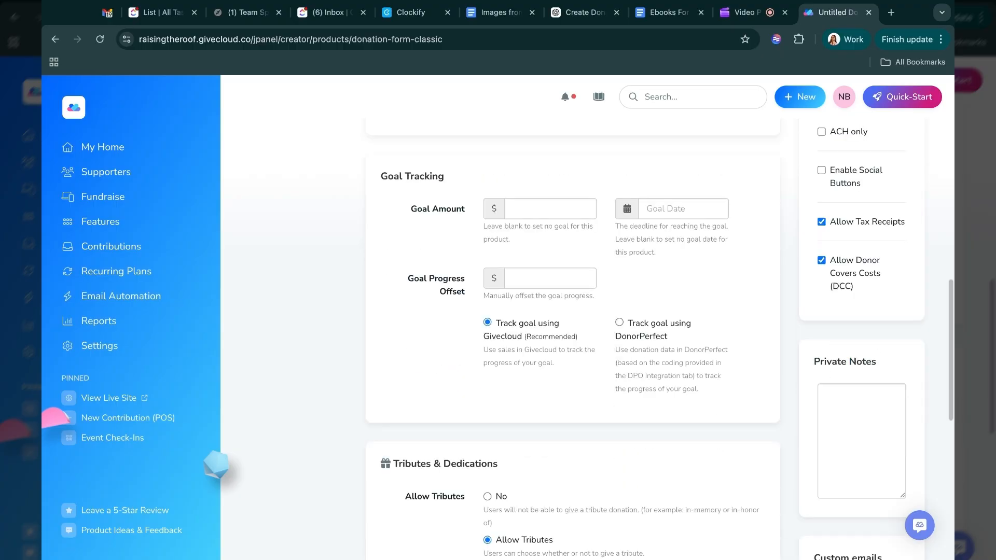
{"action": "scroll", "coordinate": [507, 387], "scroll_direction": "down", "scroll_amount": 5}
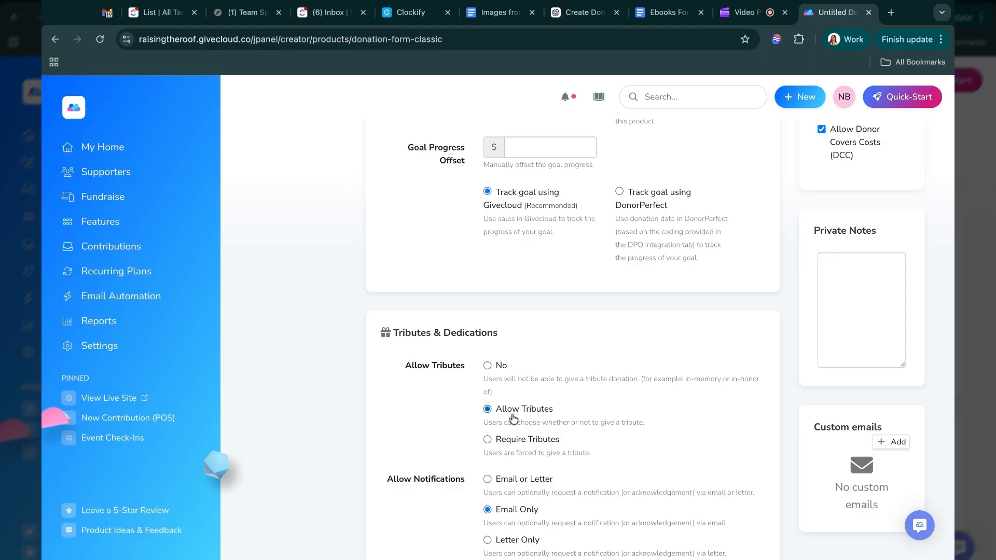
{"action": "scroll", "coordinate": [510, 404], "scroll_direction": "down", "scroll_amount": 1}
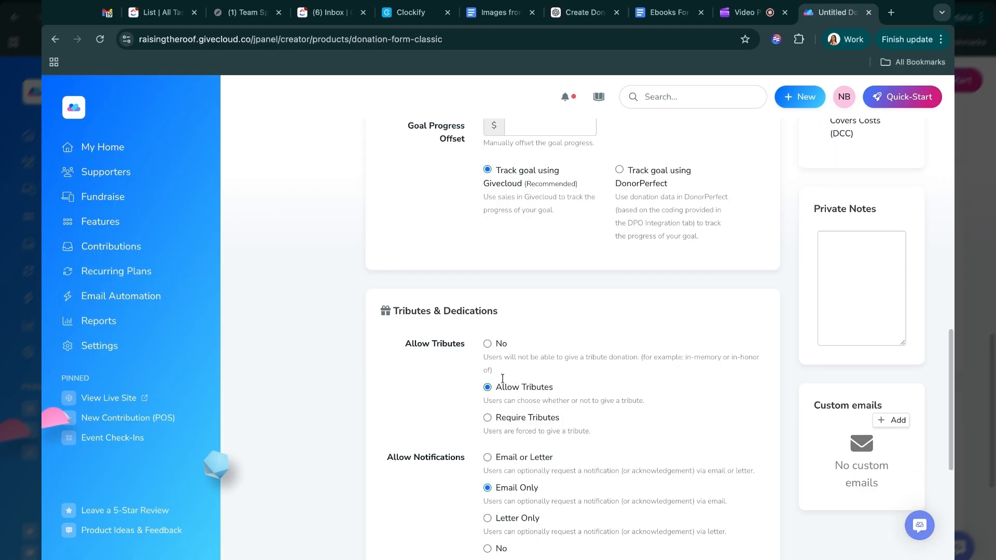
{"action": "scroll", "coordinate": [502, 378], "scroll_direction": "down", "scroll_amount": 1}
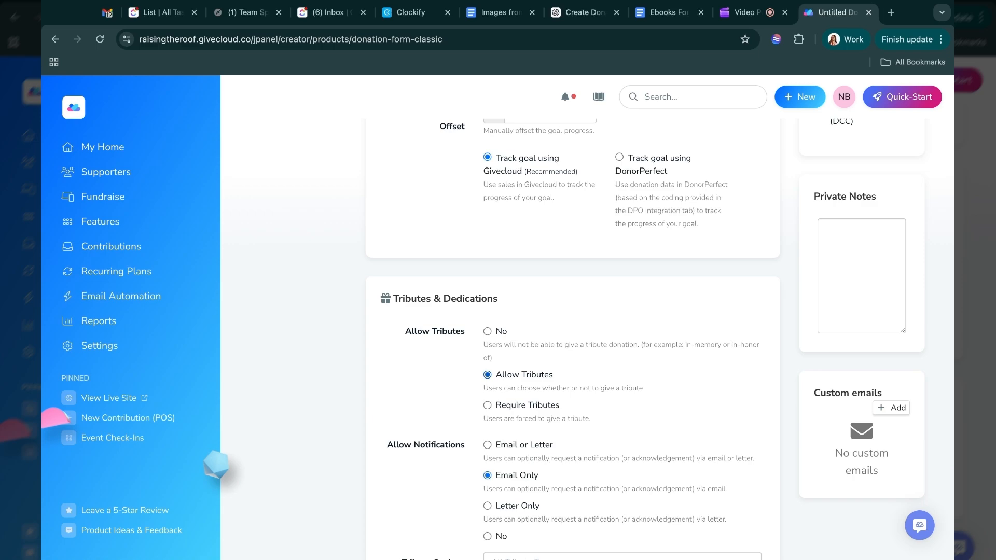
{"action": "scroll", "coordinate": [570, 338], "scroll_direction": "down", "scroll_amount": 1}
{"action": "scroll", "coordinate": [570, 337], "scroll_direction": "down", "scroll_amount": 1}
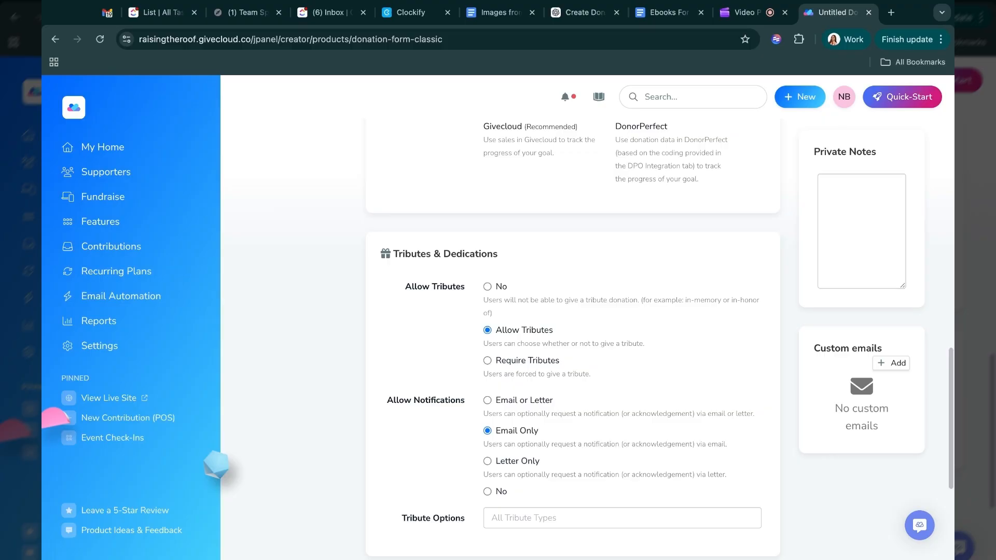
{"action": "scroll", "coordinate": [571, 337], "scroll_direction": "down", "scroll_amount": 1}
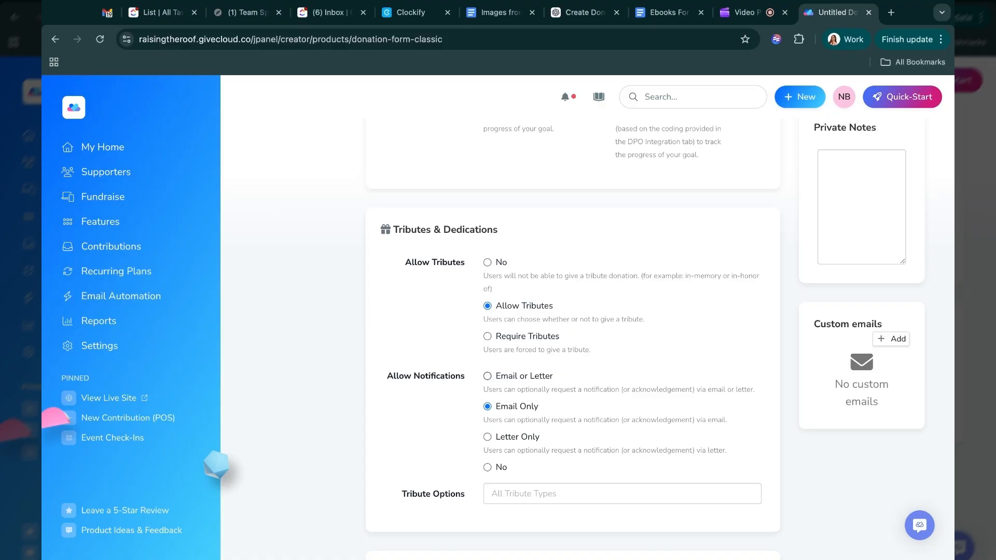
{"action": "scroll", "coordinate": [572, 337], "scroll_direction": "down", "scroll_amount": 2}
{"action": "scroll", "coordinate": [572, 337], "scroll_direction": "down", "scroll_amount": 5}
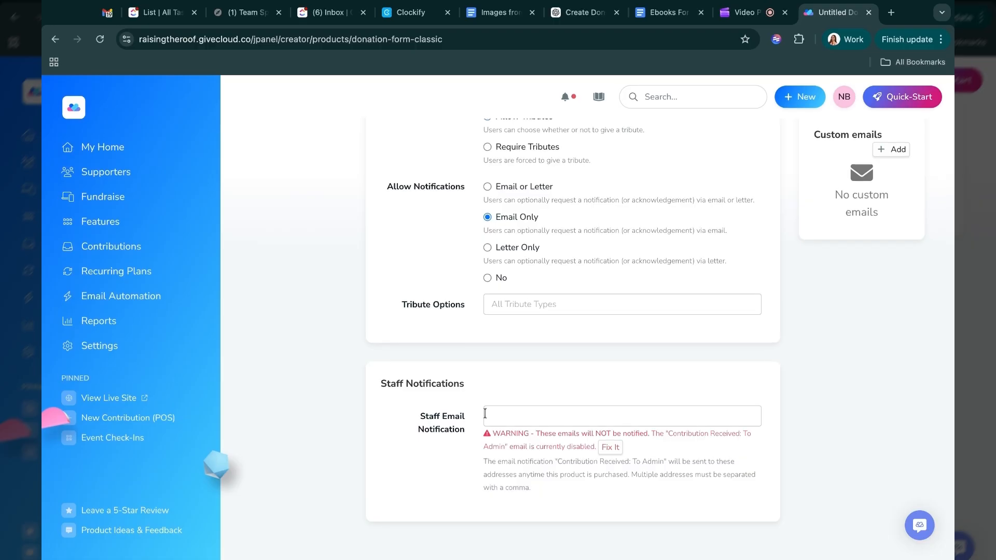
{"action": "left_click", "coordinate": [502, 417]}
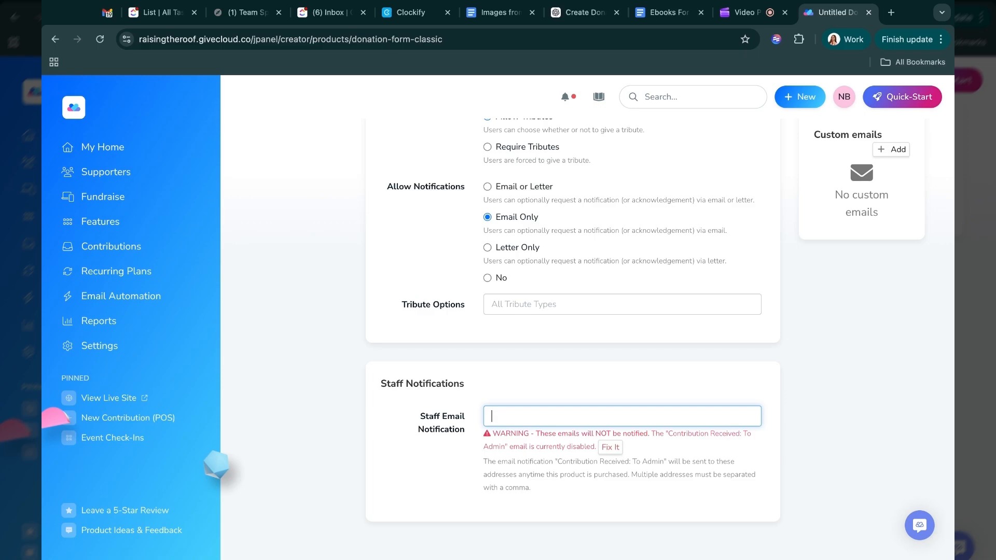
{"action": "scroll", "coordinate": [572, 322], "scroll_direction": "up", "scroll_amount": 1}
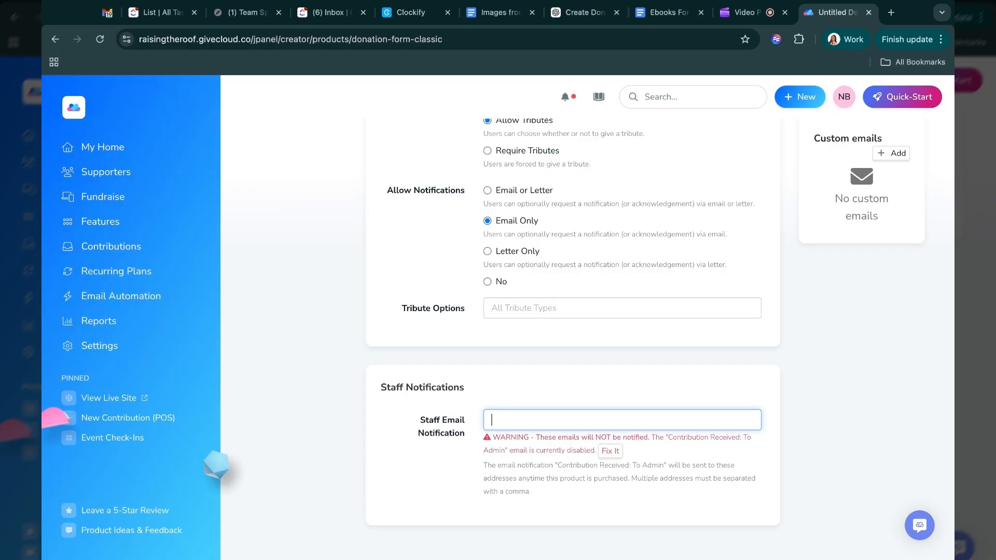
Add a new custom input field to the donation form and look over its name, type, required and hint settings
{"action": "scroll", "coordinate": [572, 321], "scroll_direction": "down", "scroll_amount": 1}
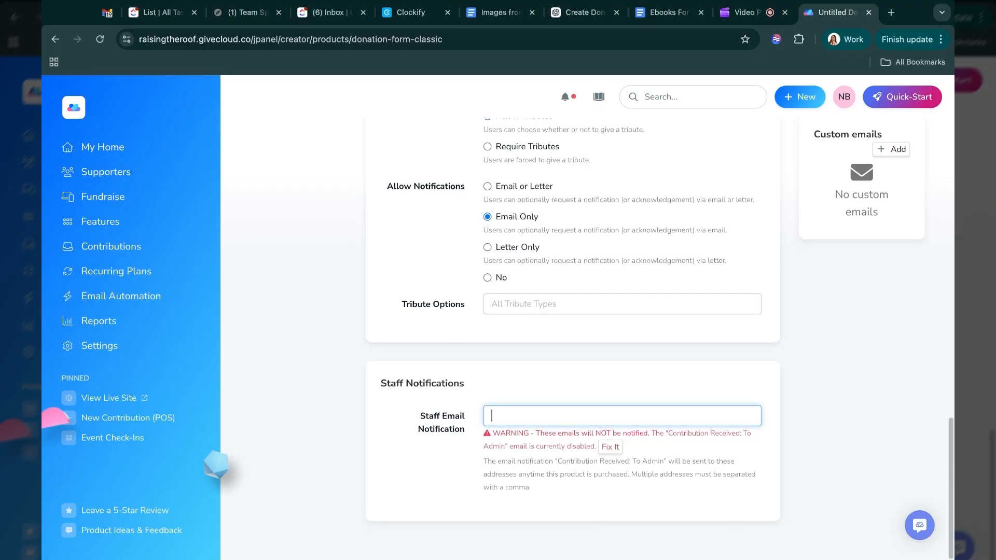
{"action": "scroll", "coordinate": [572, 342], "scroll_direction": "up", "scroll_amount": 1}
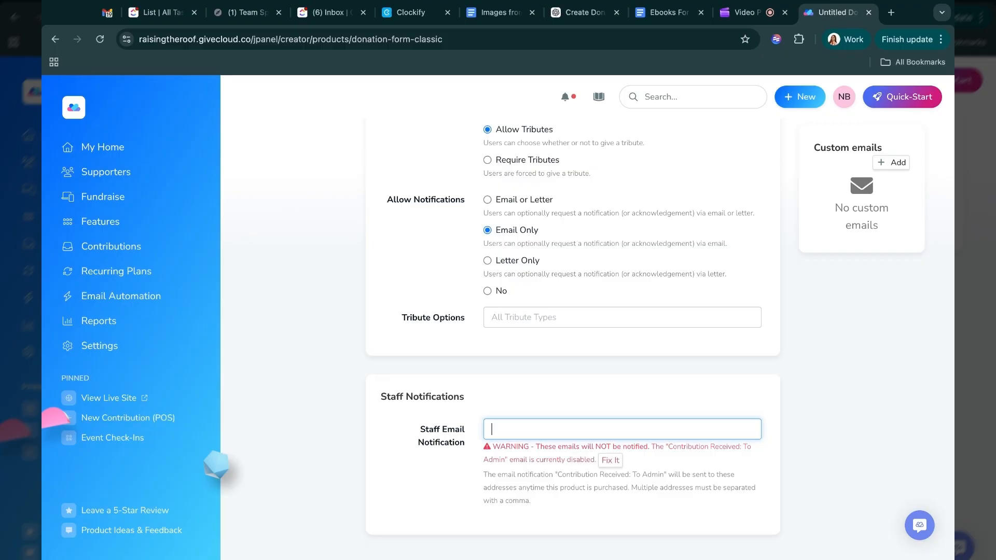
{"action": "scroll", "coordinate": [573, 322], "scroll_direction": "up", "scroll_amount": 15}
{"action": "scroll", "coordinate": [286, 282], "scroll_direction": "down", "scroll_amount": 1}
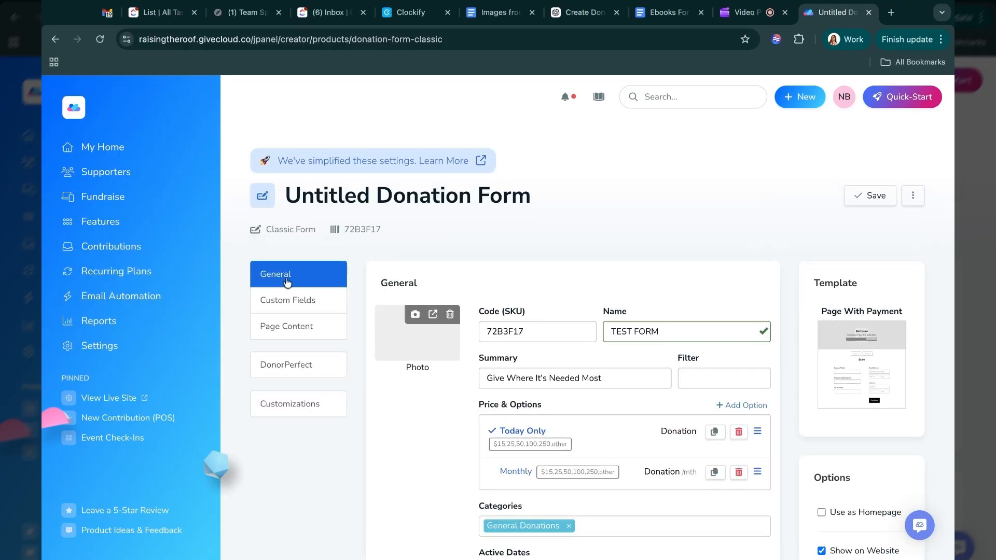
{"action": "left_click", "coordinate": [284, 300]}
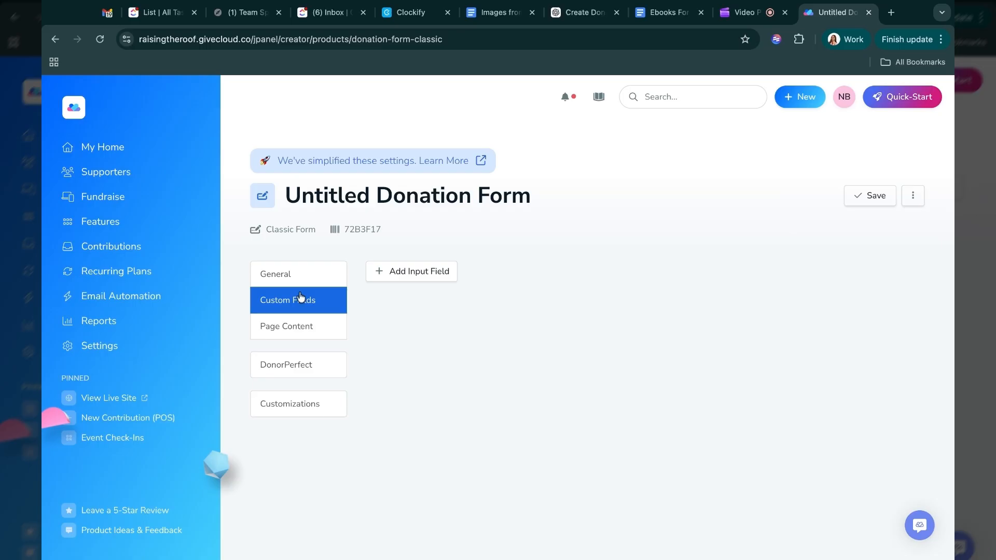
{"action": "left_click", "coordinate": [380, 270]}
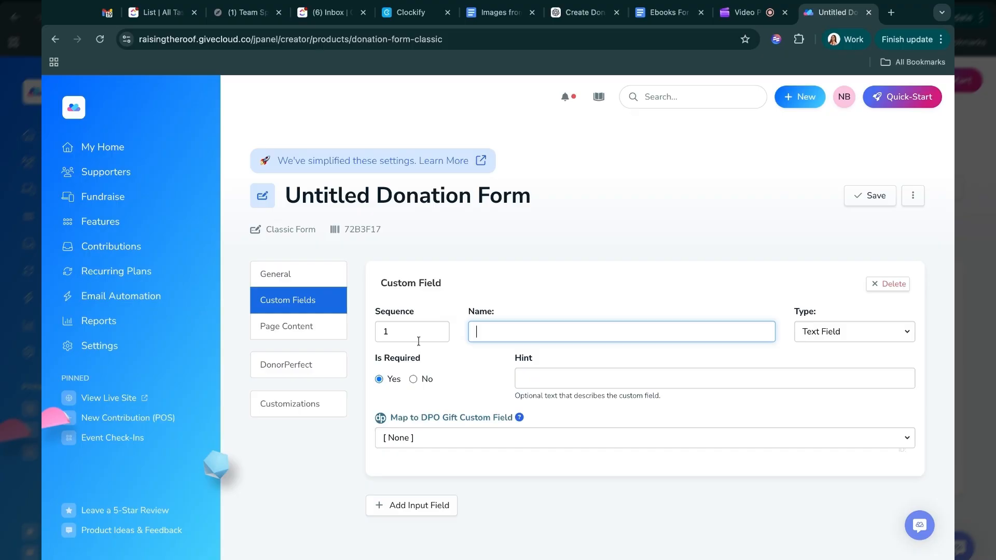
{"action": "scroll", "coordinate": [418, 341], "scroll_direction": "down", "scroll_amount": 1}
{"action": "scroll", "coordinate": [418, 339], "scroll_direction": "up", "scroll_amount": 1}
{"action": "left_click", "coordinate": [490, 342]}
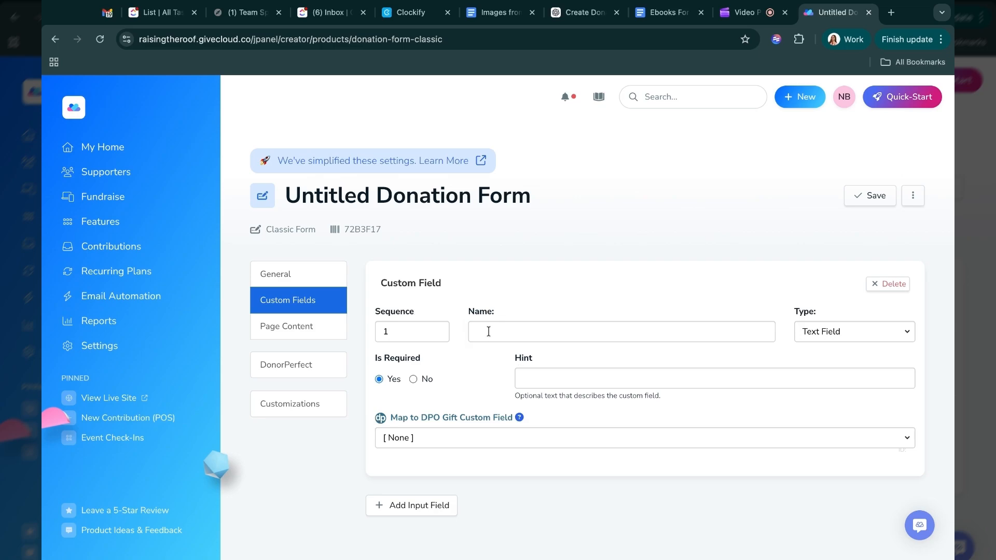
{"action": "scroll", "coordinate": [728, 373], "scroll_direction": "down", "scroll_amount": 1}
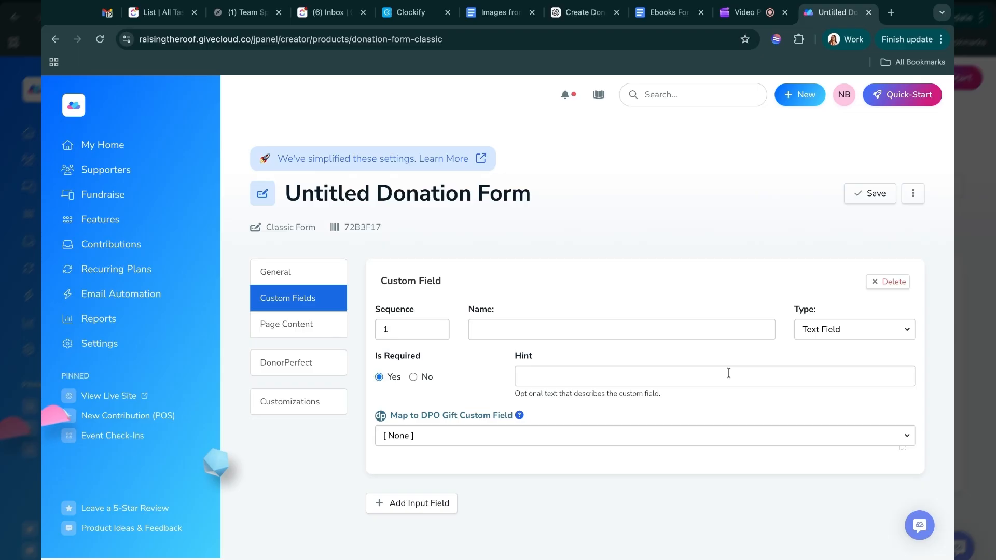
Paste the prepared 2025 Annual Impact Fund copy into the form's page content
{"action": "left_click", "coordinate": [285, 326]}
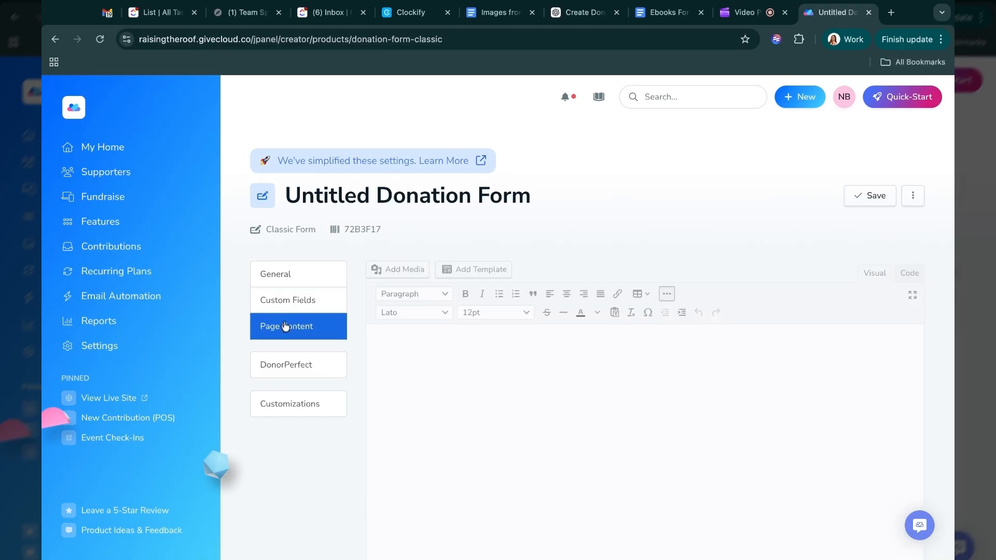
{"action": "scroll", "coordinate": [314, 340], "scroll_direction": "down", "scroll_amount": 1}
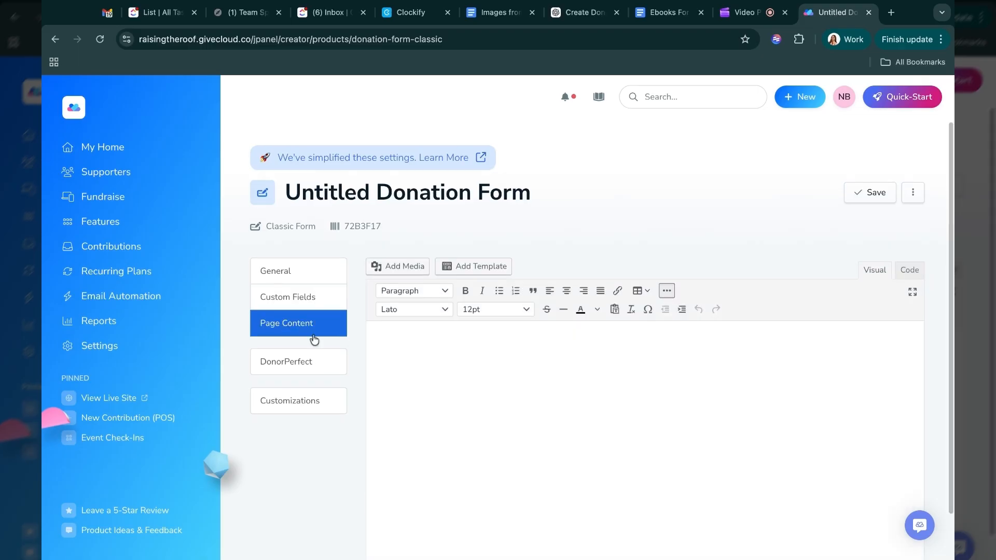
{"action": "scroll", "coordinate": [415, 365], "scroll_direction": "down", "scroll_amount": 1}
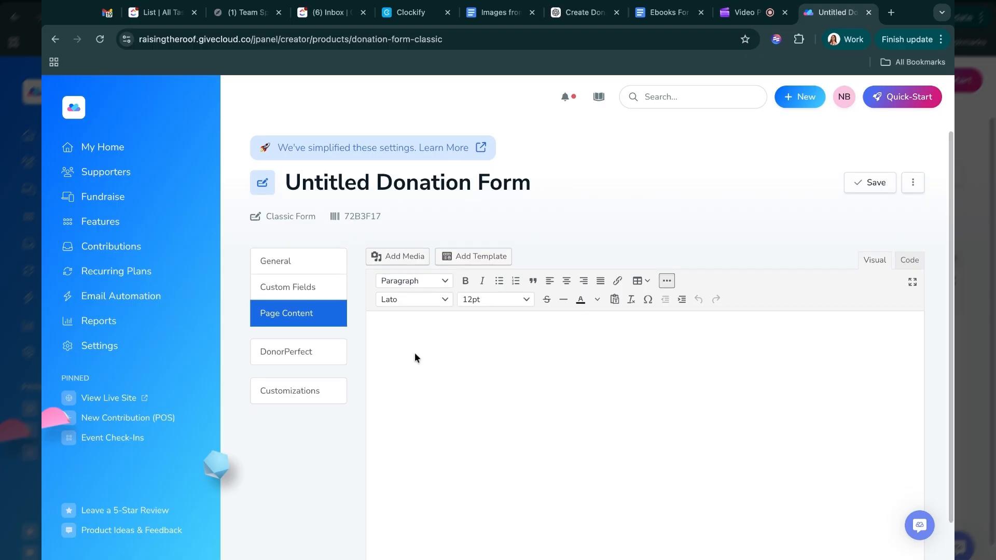
{"action": "scroll", "coordinate": [410, 327], "scroll_direction": "down", "scroll_amount": 1}
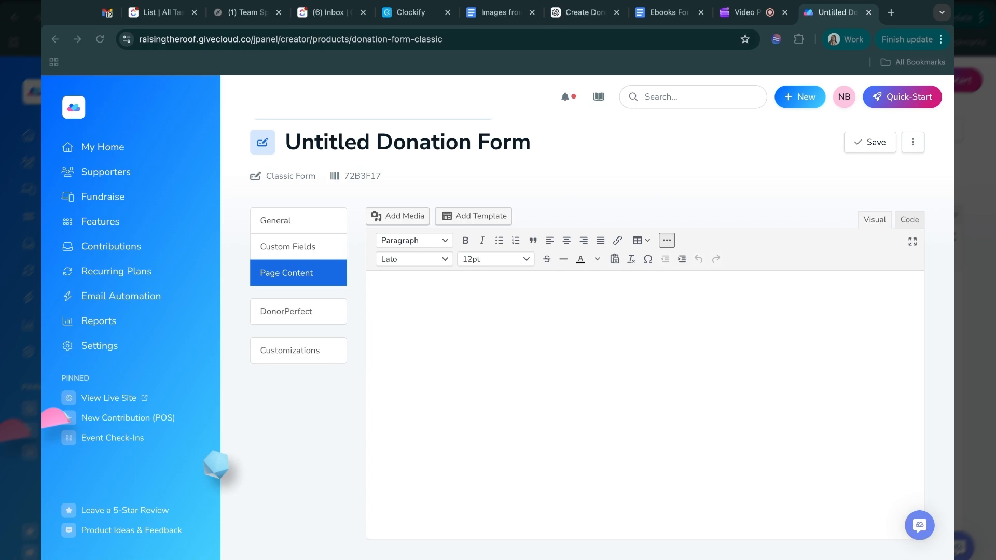
{"action": "left_click", "coordinate": [456, 296]}
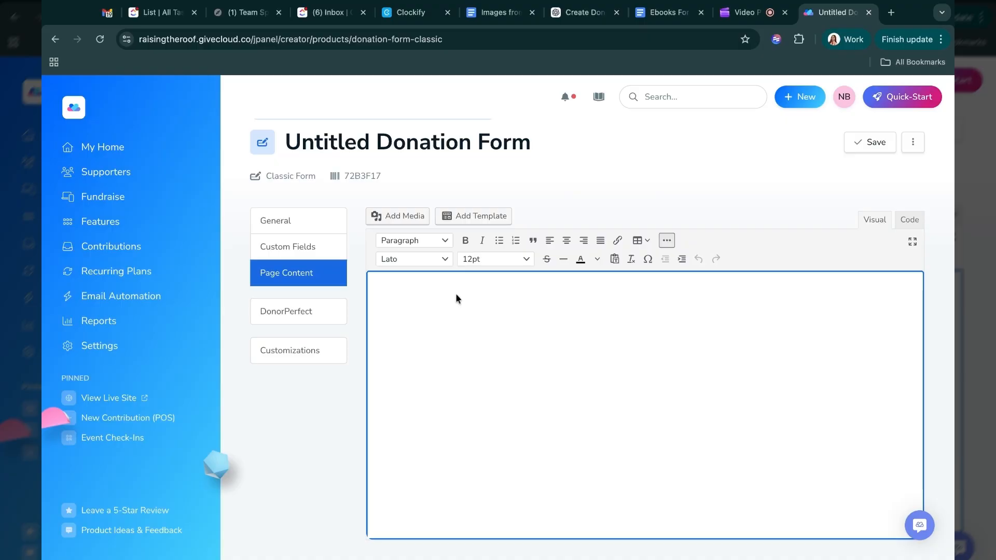
{"action": "key", "text": "ctrl+v"}
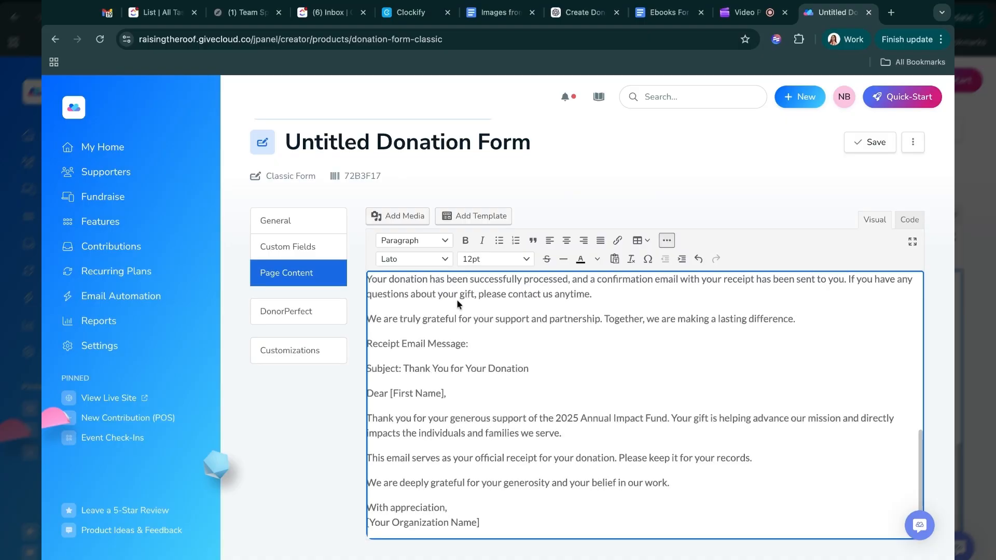
Delete the pasted page content from the "Recurring Giving Message:" heading through to the end
{"action": "scroll", "coordinate": [645, 405], "scroll_direction": "up", "scroll_amount": 2}
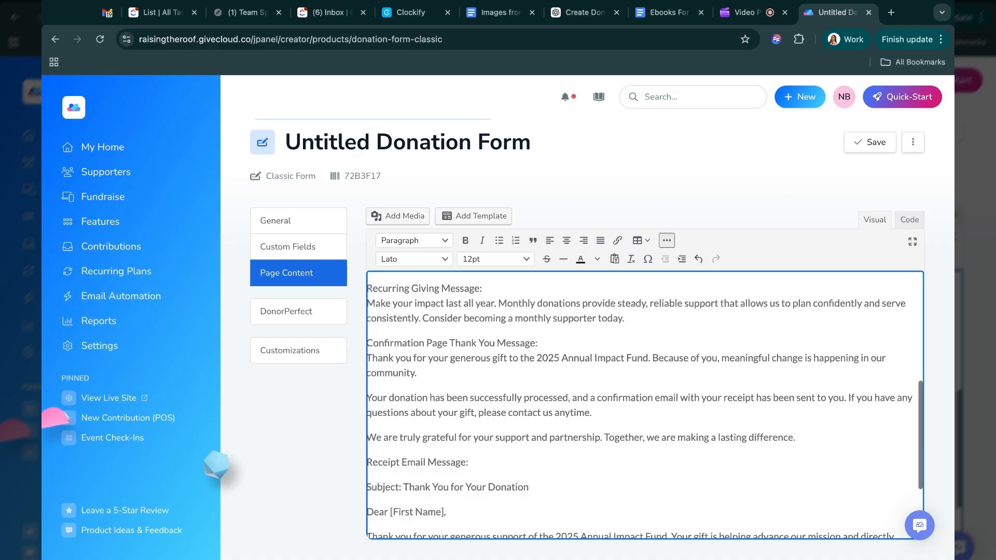
{"action": "scroll", "coordinate": [485, 505], "scroll_direction": "down", "scroll_amount": 2}
{"action": "left_click", "coordinate": [488, 518], "text": "shift"}
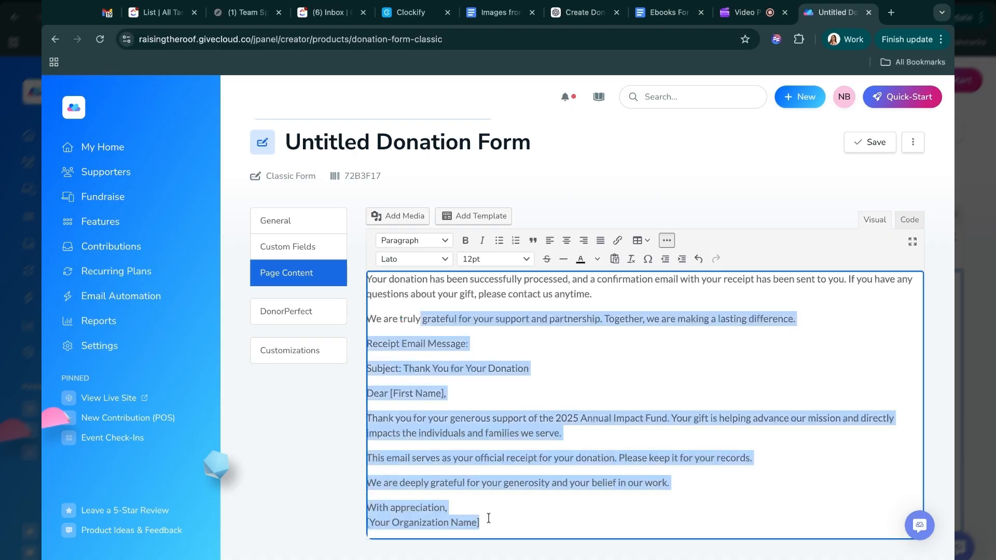
{"action": "key", "text": "ctrl+a"}
{"action": "scroll", "coordinate": [488, 518], "scroll_direction": "up", "scroll_amount": 2}
{"action": "scroll", "coordinate": [488, 518], "scroll_direction": "up", "scroll_amount": 2}
{"action": "left_click_drag", "start_coordinate": [415, 273], "coordinate": [367, 476]}
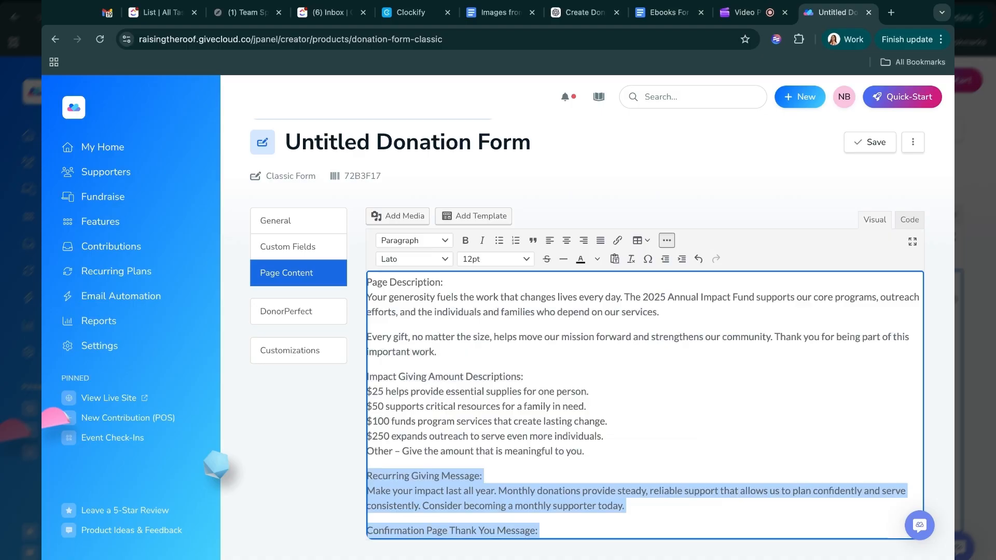
{"action": "key", "text": "BackSpace"}
Remove the "Page Headline:" and "Page Description:" labels from the page content, keeping the text beneath them
{"action": "left_click", "coordinate": [477, 293]}
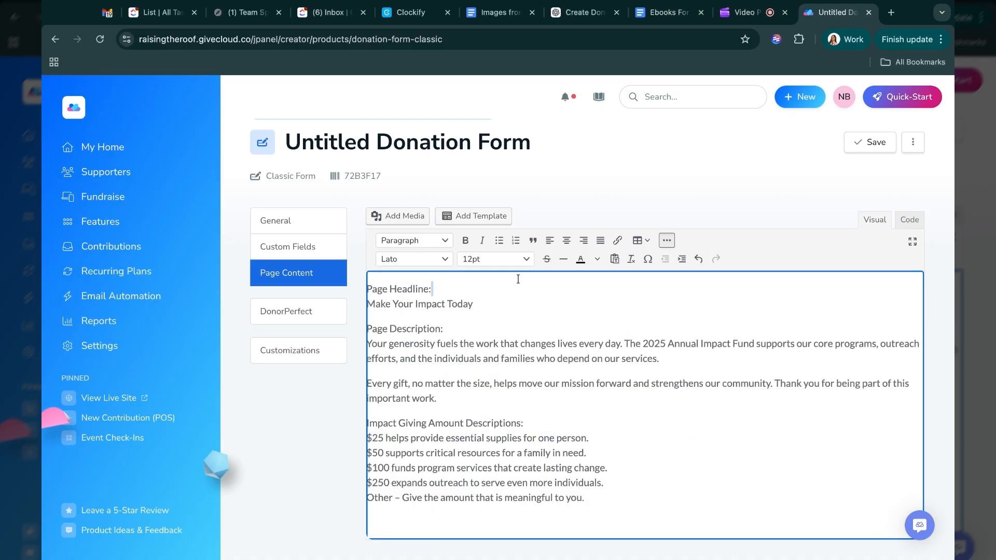
{"action": "left_click_drag", "start_coordinate": [518, 279], "coordinate": [514, 288]}
{"action": "key", "text": "BackSpace"}
{"action": "left_click_drag", "start_coordinate": [444, 329], "coordinate": [344, 329]}
{"action": "key", "text": "BackSpace"}
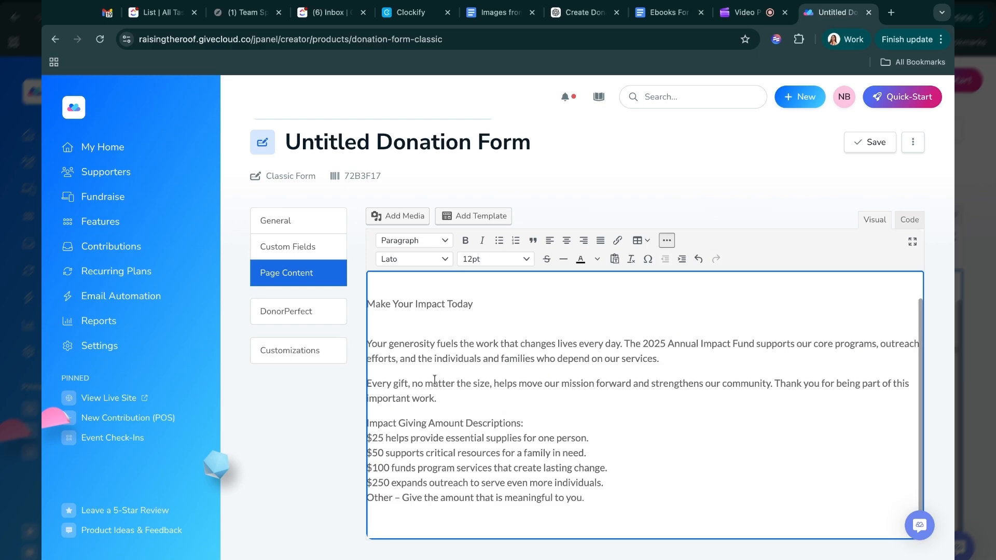
Save the donation form and check its saved page content
{"action": "left_click", "coordinate": [867, 150]}
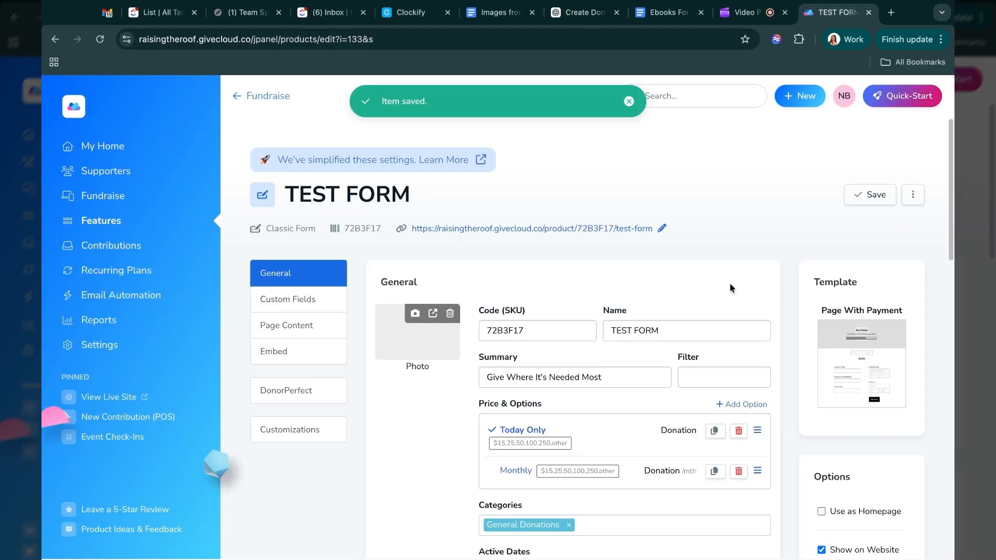
{"action": "left_click", "coordinate": [344, 324]}
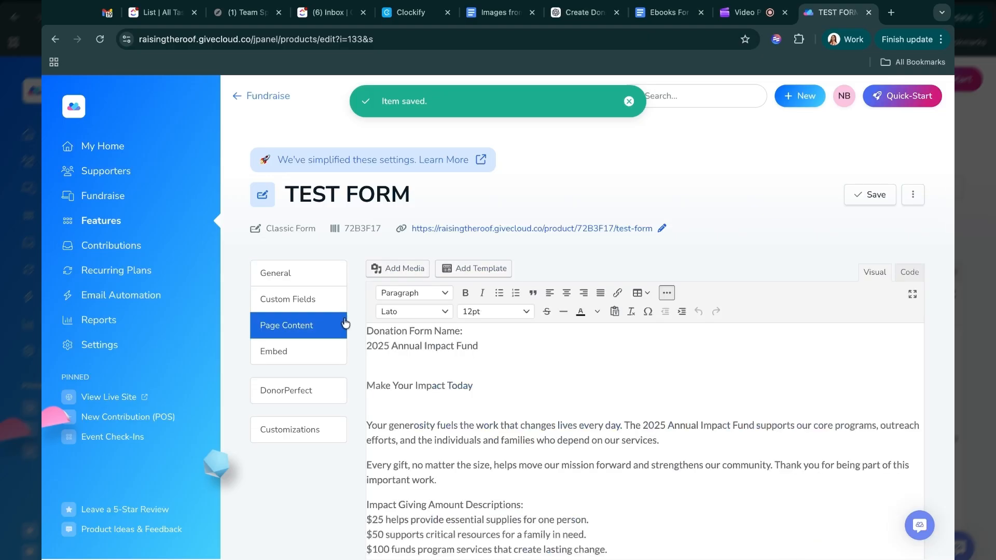
{"action": "scroll", "coordinate": [486, 379], "scroll_direction": "down", "scroll_amount": 2}
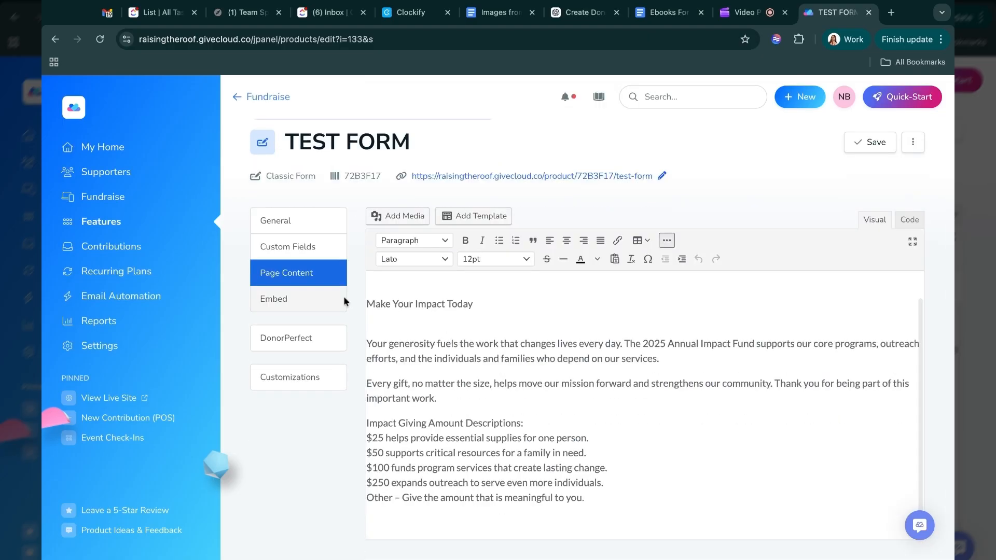
Examine the form's embed settings, including title, summary, theme, primary color and goal progress, plus the preview and embed code
{"action": "left_click", "coordinate": [321, 304]}
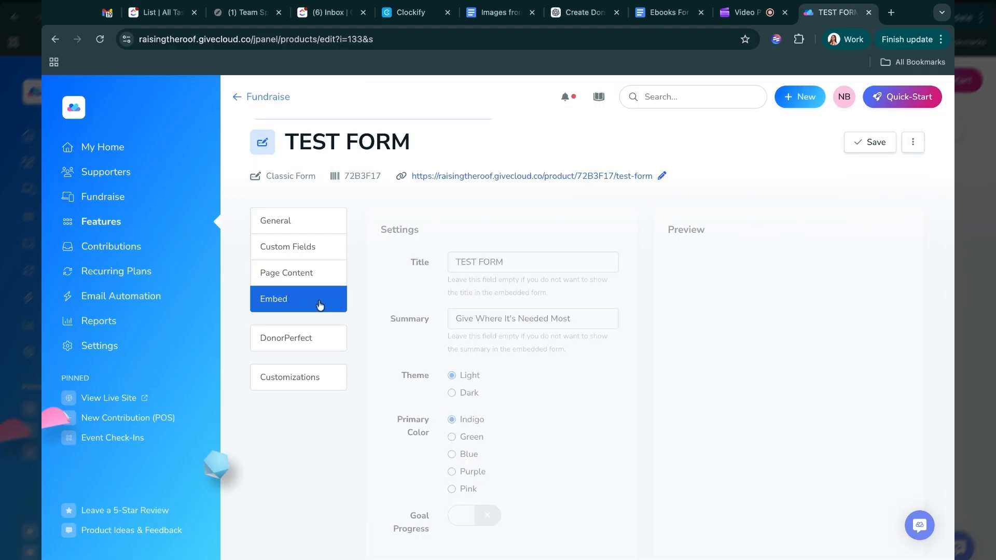
{"action": "scroll", "coordinate": [466, 299], "scroll_direction": "down", "scroll_amount": 1}
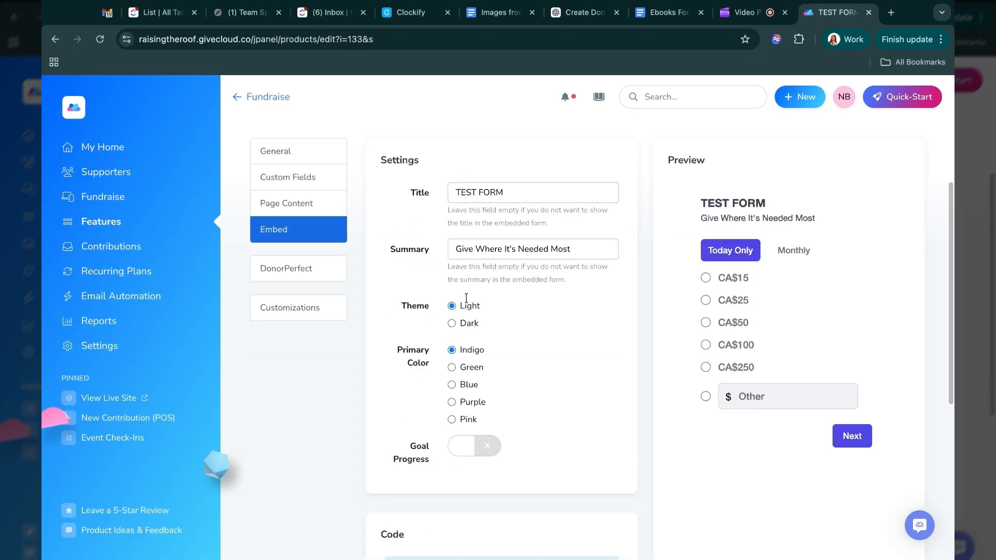
{"action": "scroll", "coordinate": [466, 298], "scroll_direction": "down", "scroll_amount": 1}
{"action": "scroll", "coordinate": [621, 339], "scroll_direction": "down", "scroll_amount": 1}
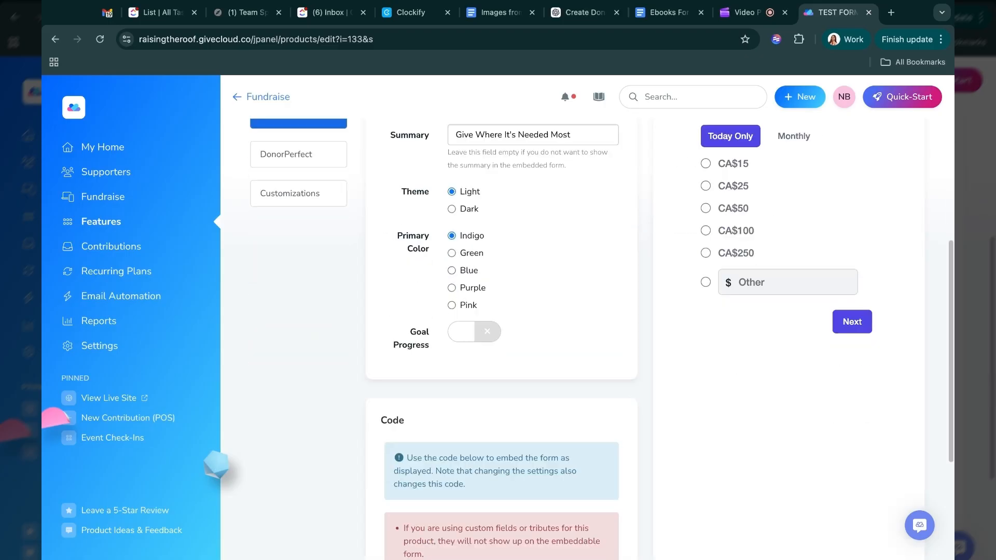
{"action": "scroll", "coordinate": [621, 339], "scroll_direction": "down", "scroll_amount": 1}
{"action": "scroll", "coordinate": [501, 337], "scroll_direction": "down", "scroll_amount": 1}
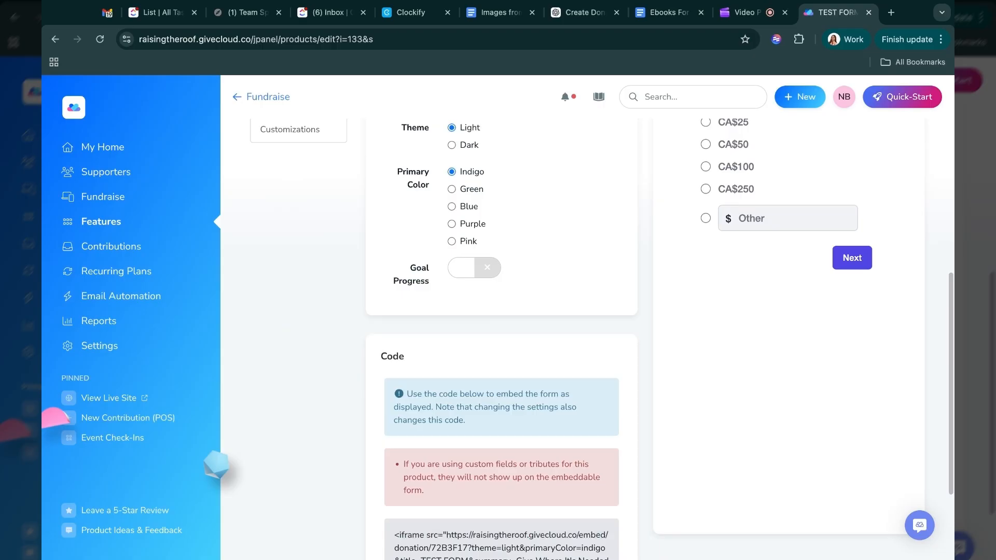
{"action": "scroll", "coordinate": [501, 337], "scroll_direction": "down", "scroll_amount": 3}
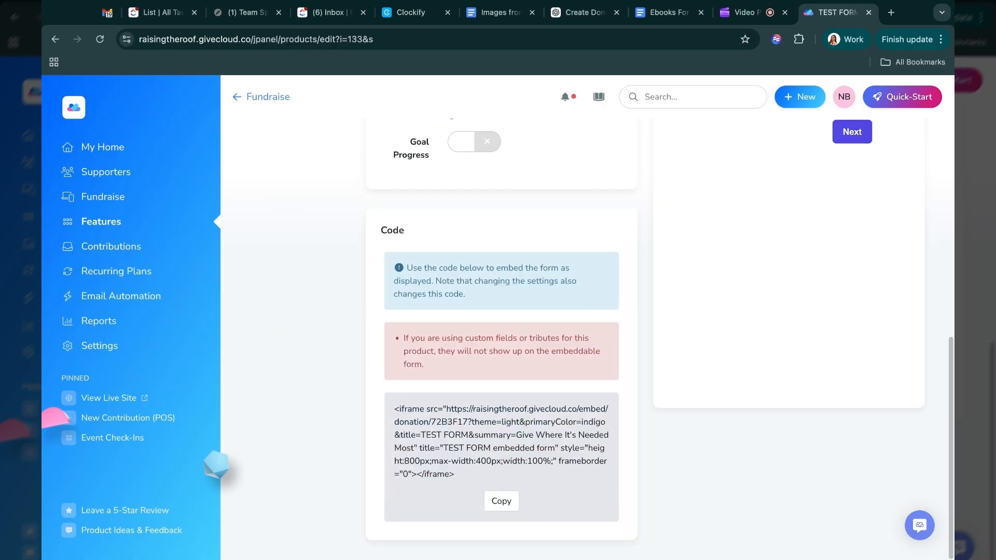
{"action": "scroll", "coordinate": [501, 337], "scroll_direction": "up", "scroll_amount": 8}
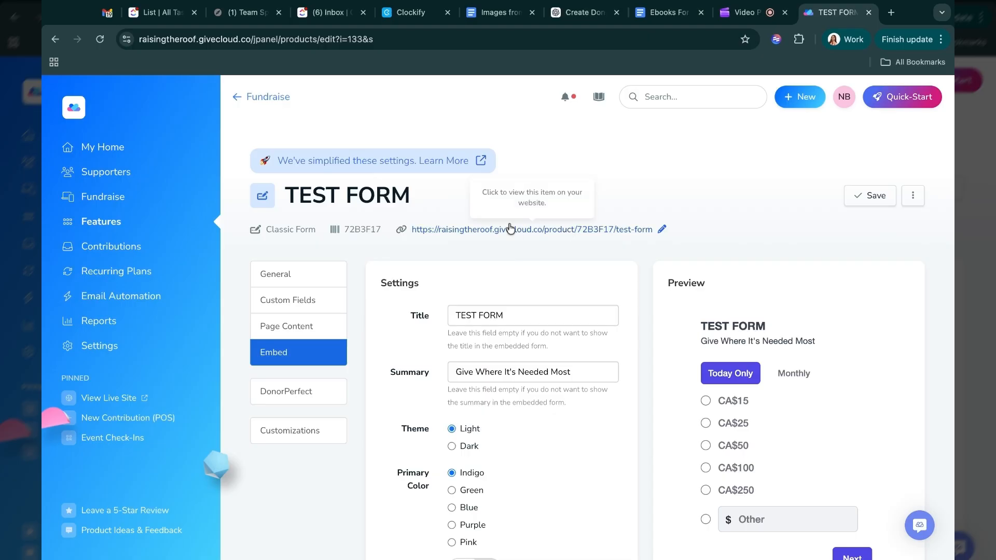
Set the Campaign in the form's DonorPerfect settings to ANN (Annual)
{"action": "left_click", "coordinate": [288, 393]}
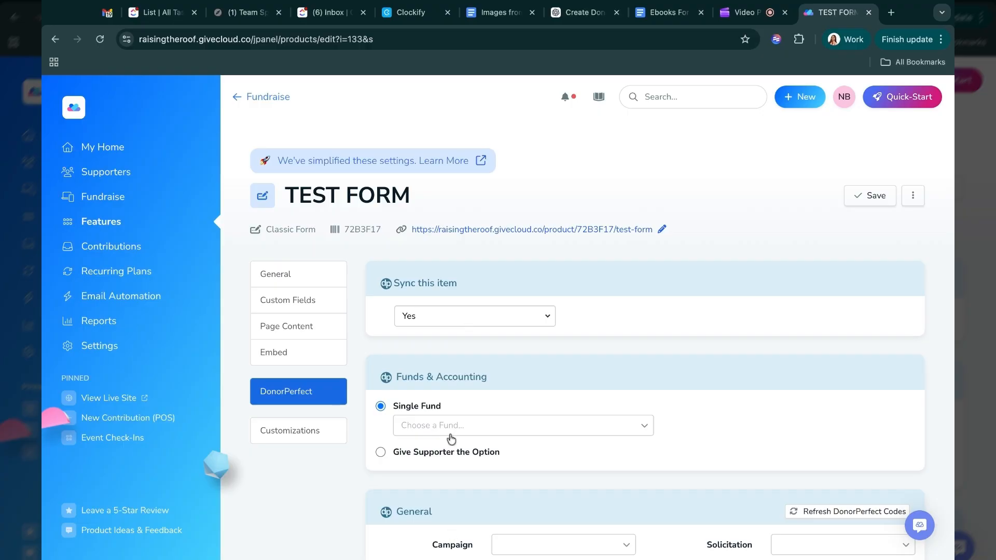
{"action": "scroll", "coordinate": [451, 439], "scroll_direction": "down", "scroll_amount": 1}
{"action": "scroll", "coordinate": [451, 439], "scroll_direction": "down", "scroll_amount": 2}
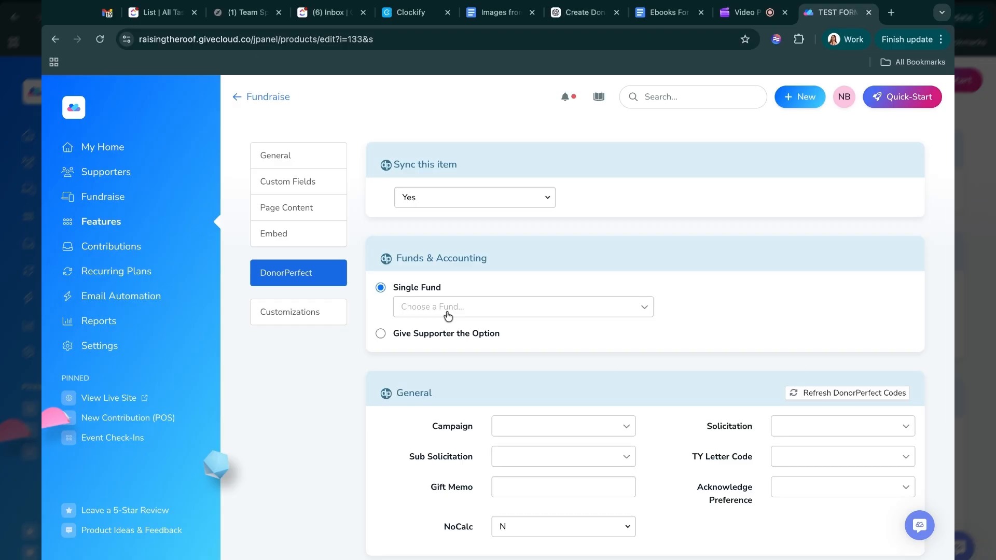
{"action": "left_click", "coordinate": [534, 427]}
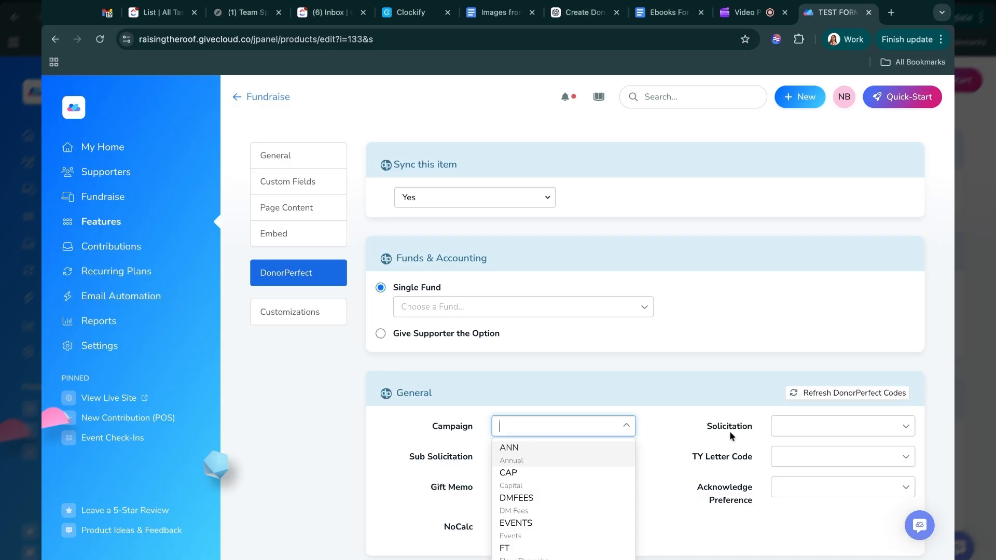
{"action": "left_click", "coordinate": [801, 432]}
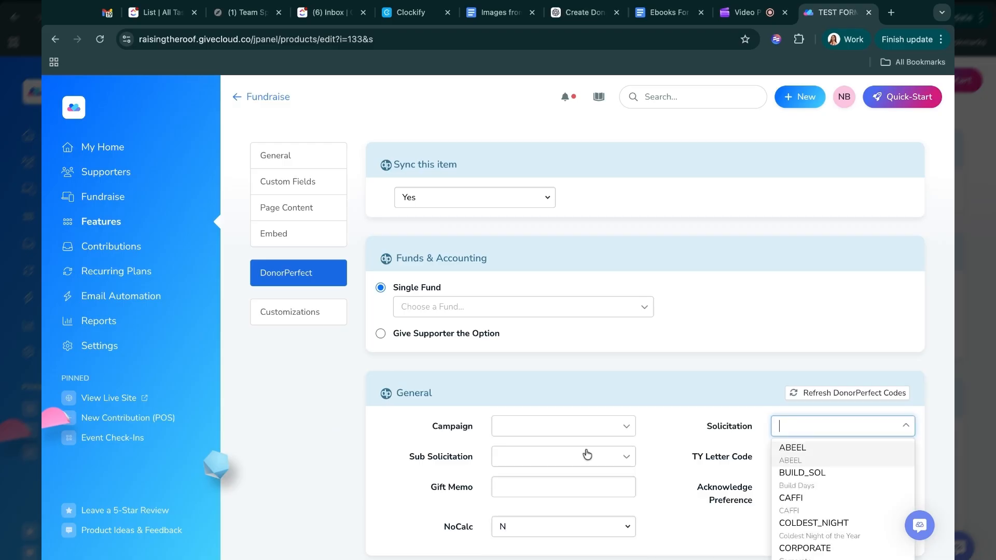
{"action": "left_click", "coordinate": [565, 426]}
{"action": "left_click", "coordinate": [562, 458]}
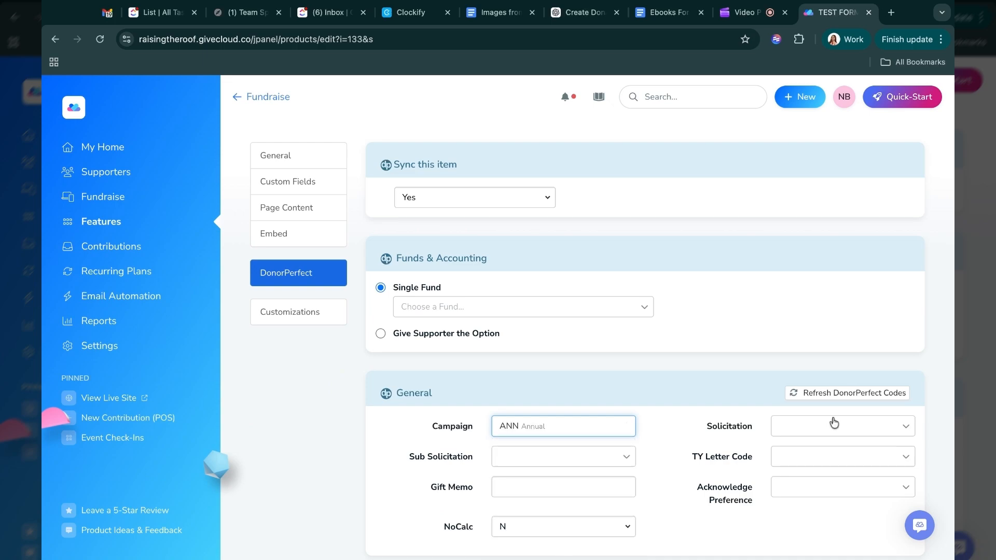
Set the DonorPerfect Solicitation code to CORPORATE
{"action": "left_click", "coordinate": [833, 424]}
{"action": "scroll", "coordinate": [828, 511], "scroll_direction": "down", "scroll_amount": 1}
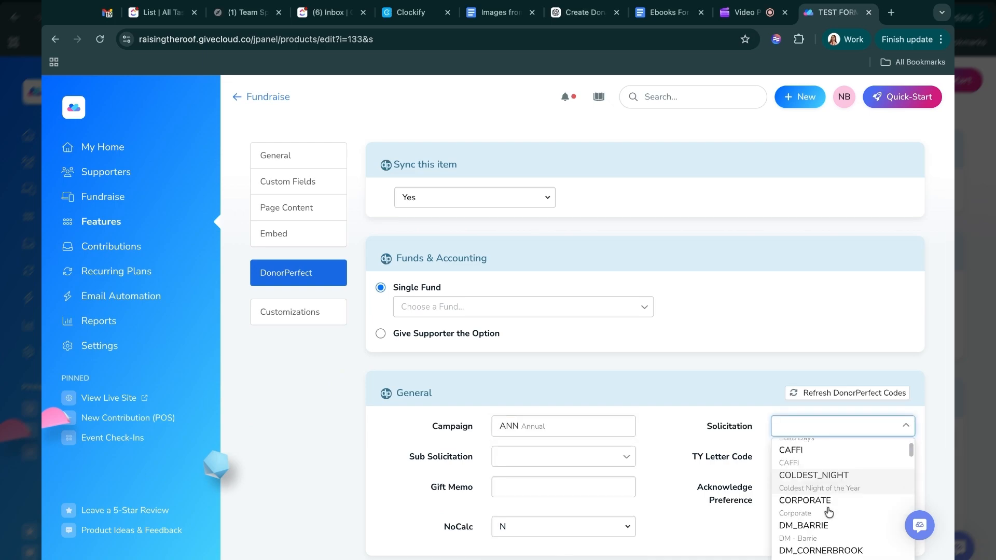
{"action": "left_click", "coordinate": [828, 507]}
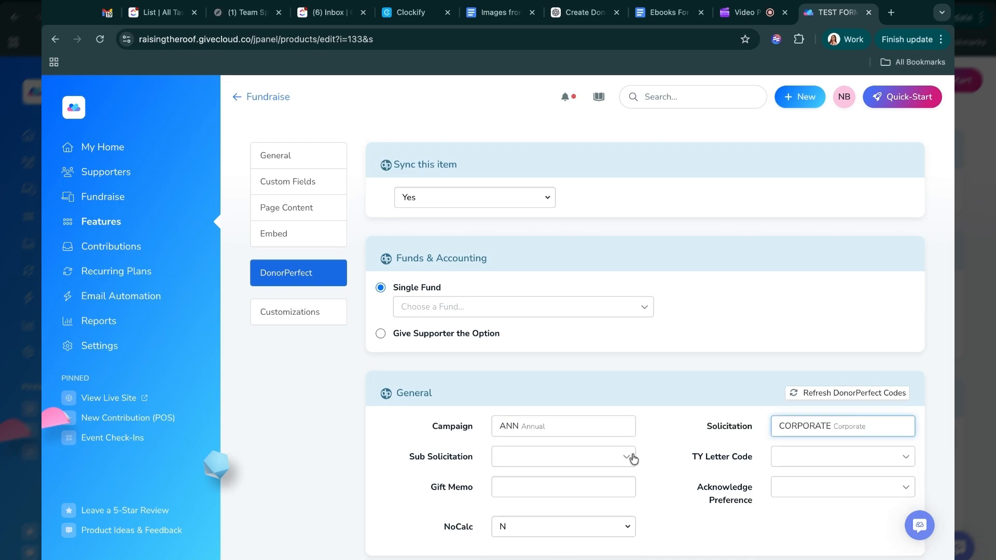
Set the DonorPerfect TY Letter Code to 1 (Standard TYL - with Official Receipt) and the Acknowledge Preference to 1AR (Acknowledge/Receipt)
{"action": "left_click", "coordinate": [785, 464]}
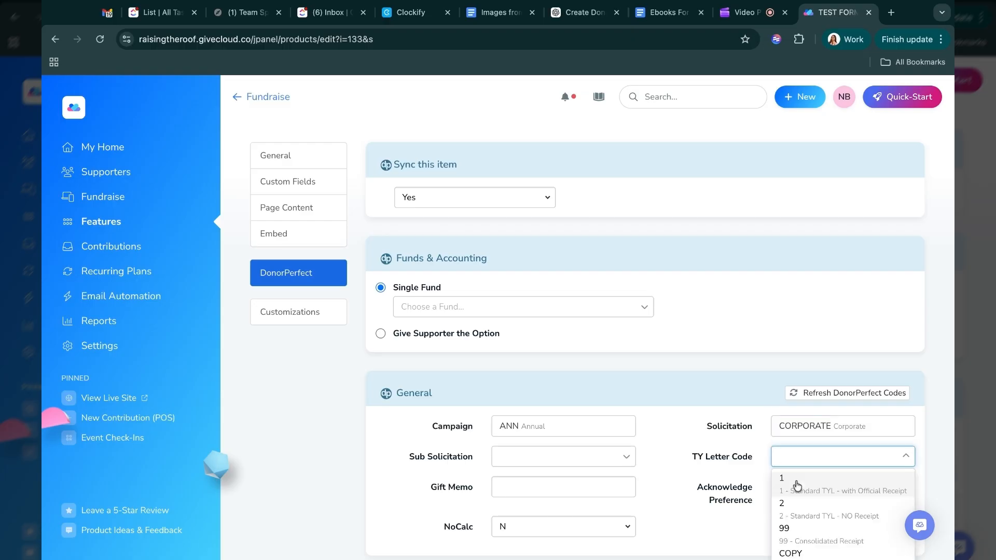
{"action": "left_click", "coordinate": [798, 488]}
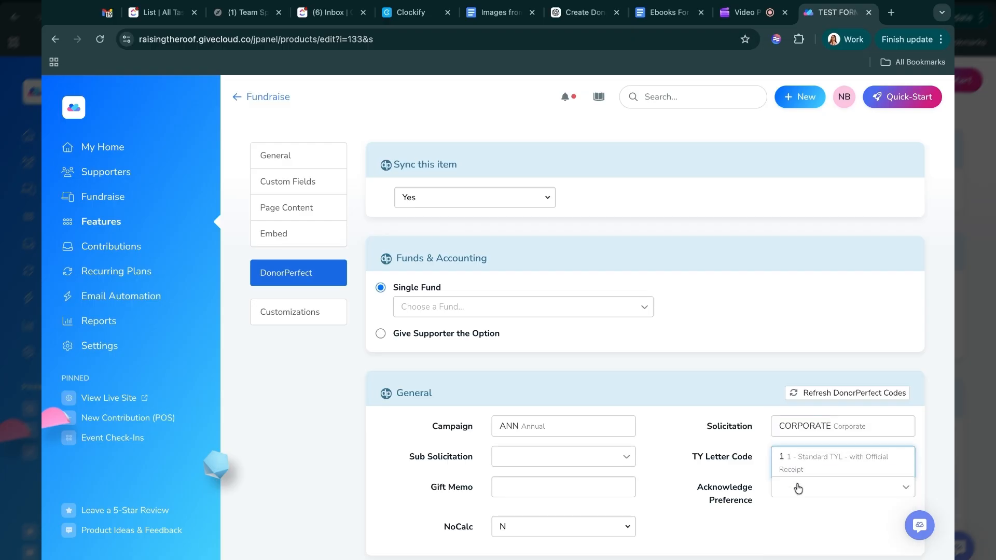
{"action": "left_click", "coordinate": [503, 485]}
{"action": "left_click", "coordinate": [500, 528]}
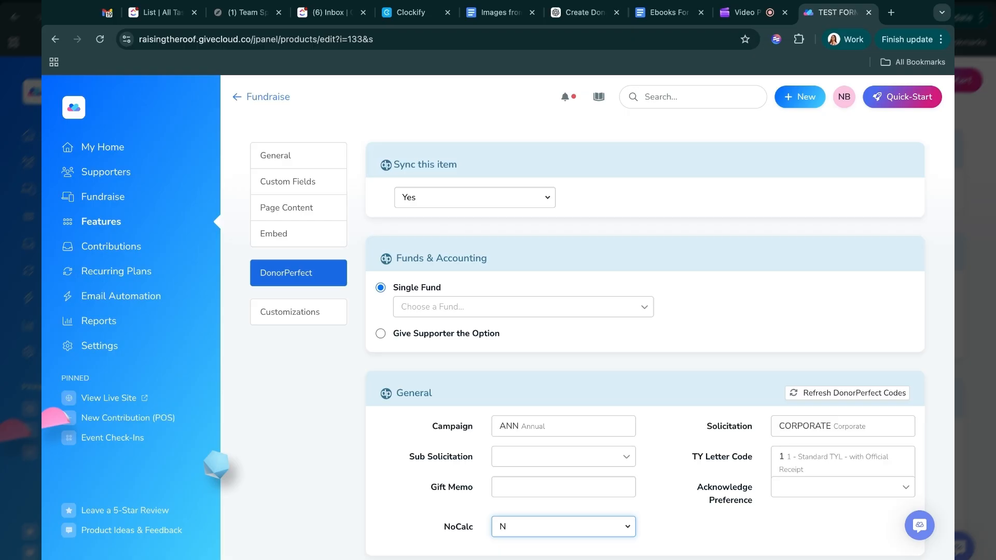
{"action": "left_click", "coordinate": [830, 486]}
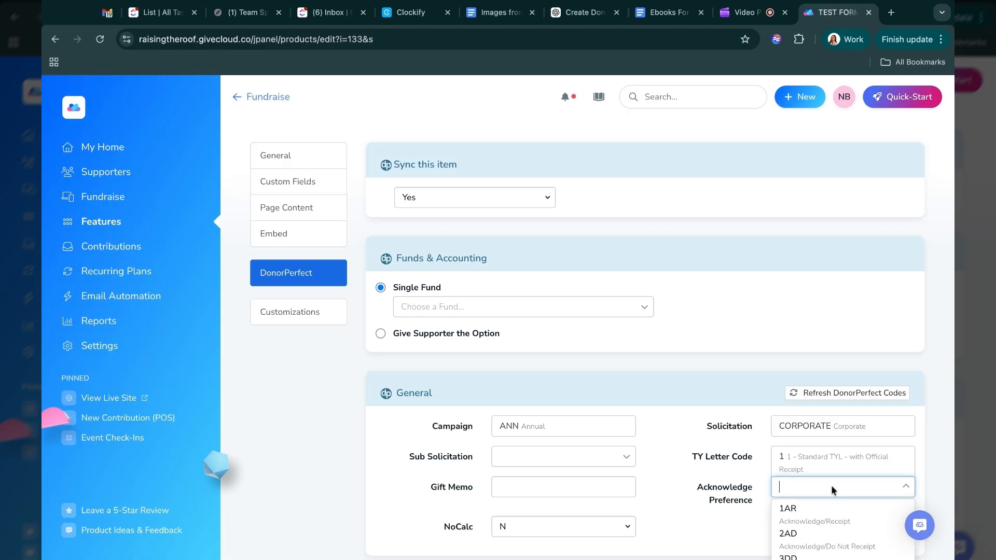
{"action": "left_click", "coordinate": [809, 519]}
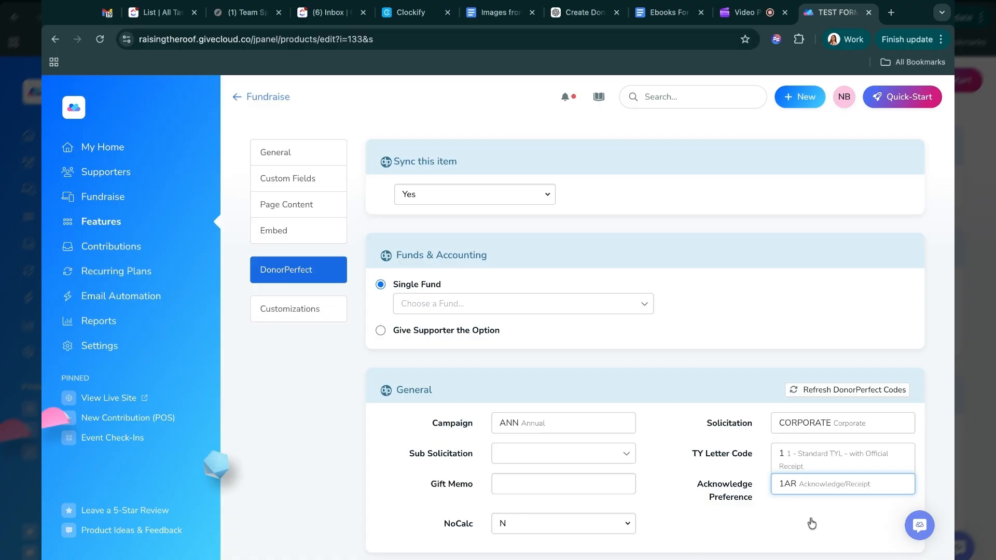
Save TEST FORM with its DonorPerfect codes
{"action": "scroll", "coordinate": [811, 524], "scroll_direction": "down", "scroll_amount": 4}
{"action": "scroll", "coordinate": [803, 266], "scroll_direction": "up", "scroll_amount": 6}
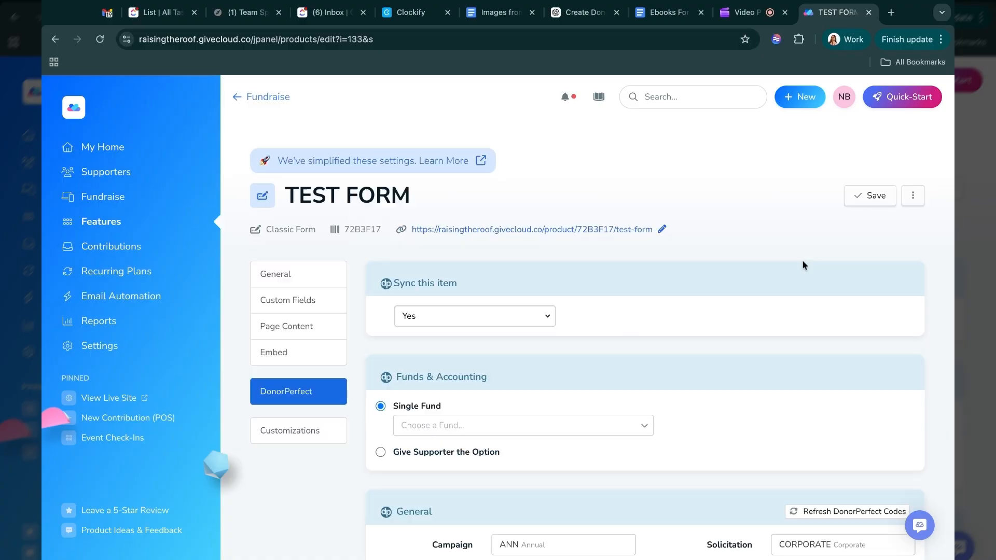
{"action": "left_click", "coordinate": [887, 203]}
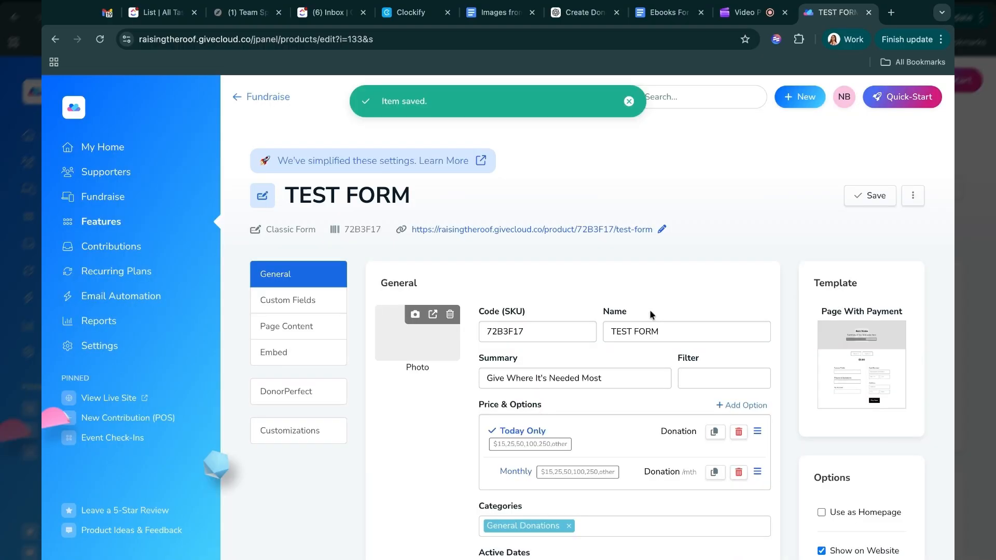
Open the form's public page and examine its heading, impact text, giving amounts, dedication, notes, payment and billing sections down to the footer
{"action": "scroll", "coordinate": [650, 313], "scroll_direction": "down", "scroll_amount": 1}
{"action": "scroll", "coordinate": [797, 235], "scroll_direction": "down", "scroll_amount": 2}
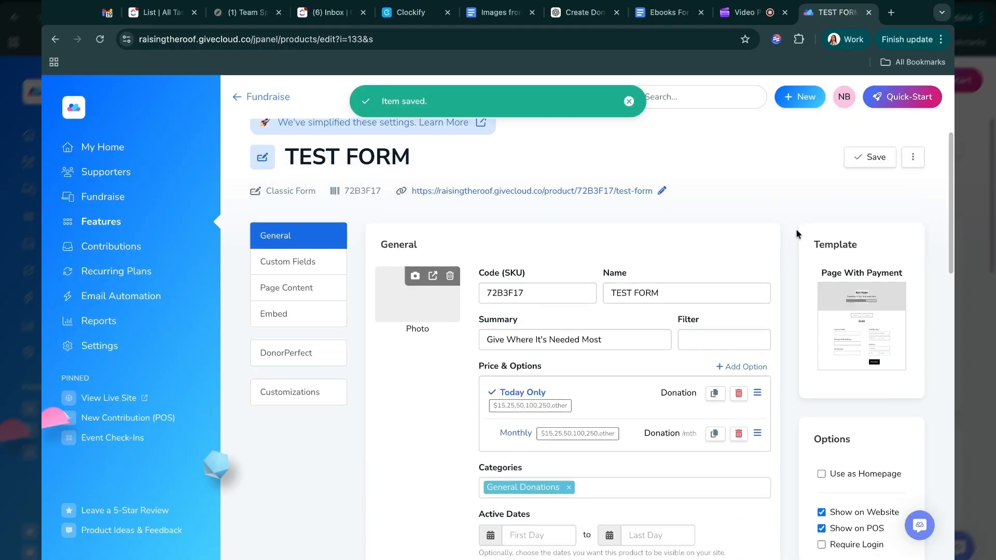
{"action": "scroll", "coordinate": [592, 173], "scroll_direction": "down", "scroll_amount": 1}
{"action": "left_click", "coordinate": [593, 173]}
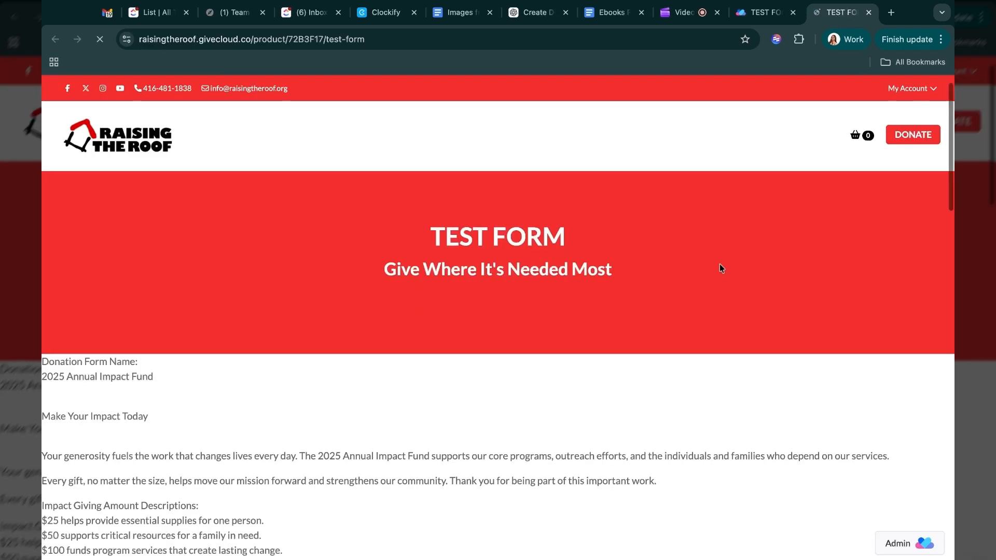
{"action": "scroll", "coordinate": [720, 263], "scroll_direction": "down", "scroll_amount": 7}
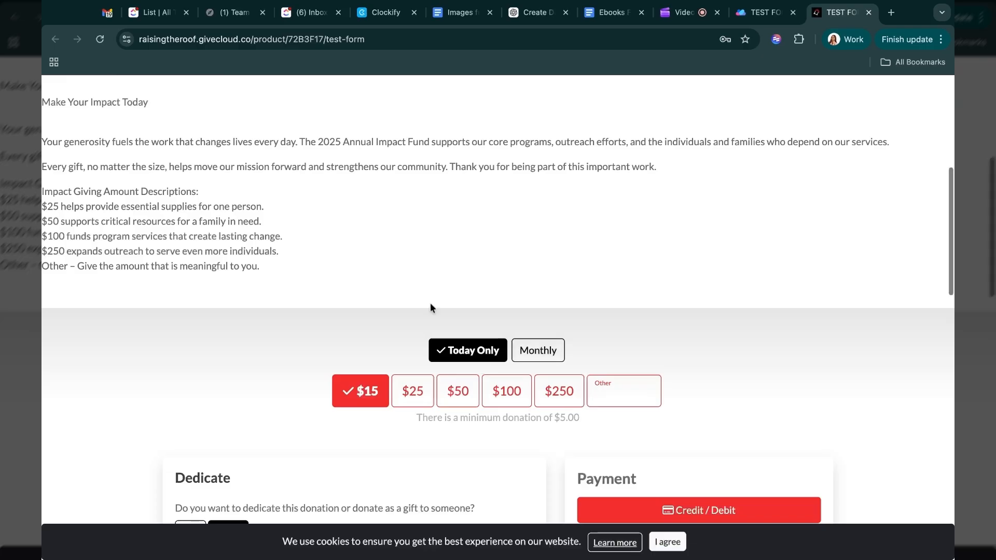
{"action": "scroll", "coordinate": [431, 303], "scroll_direction": "down", "scroll_amount": 1}
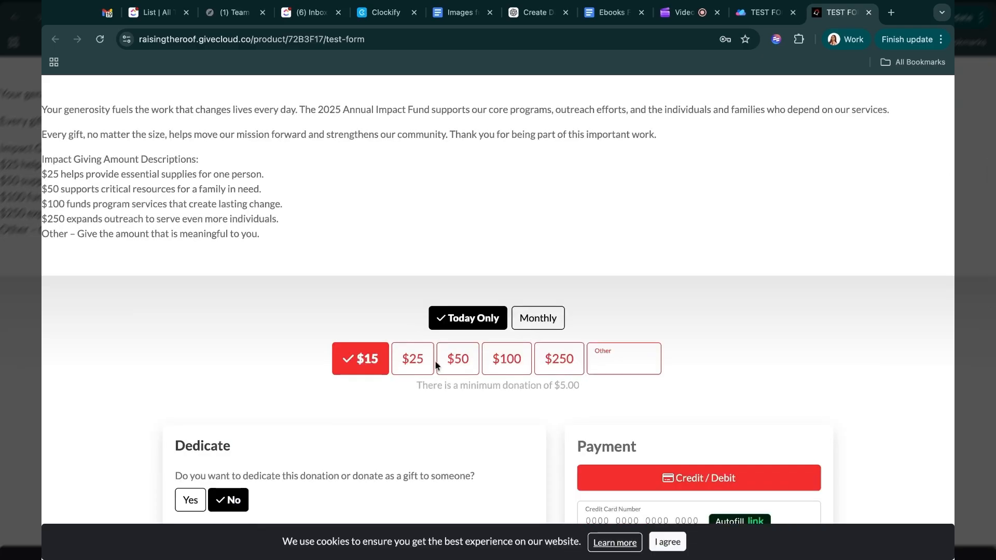
{"action": "scroll", "coordinate": [436, 364], "scroll_direction": "down", "scroll_amount": 1}
{"action": "scroll", "coordinate": [311, 329], "scroll_direction": "down", "scroll_amount": 3}
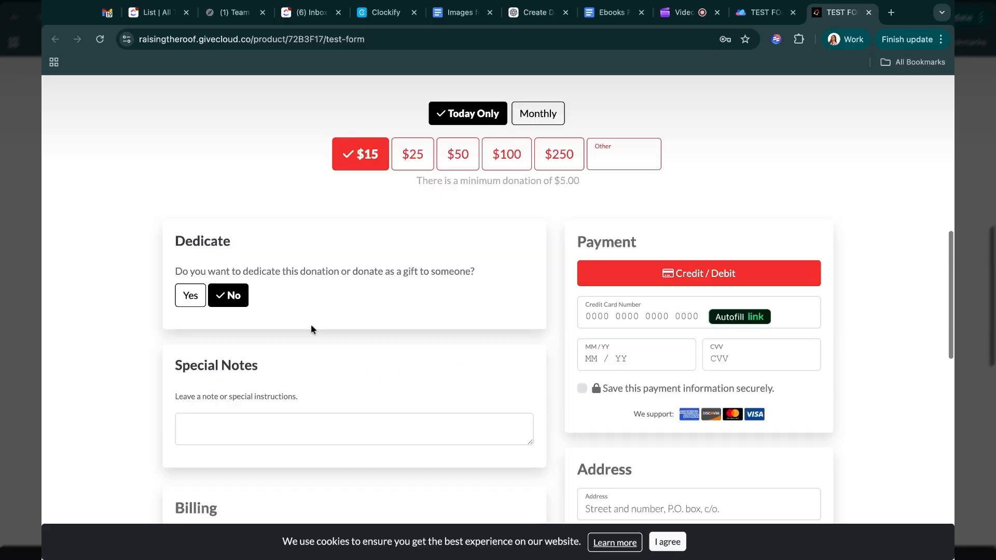
{"action": "scroll", "coordinate": [310, 325], "scroll_direction": "down", "scroll_amount": 8}
{"action": "scroll", "coordinate": [311, 329], "scroll_direction": "down", "scroll_amount": 6}
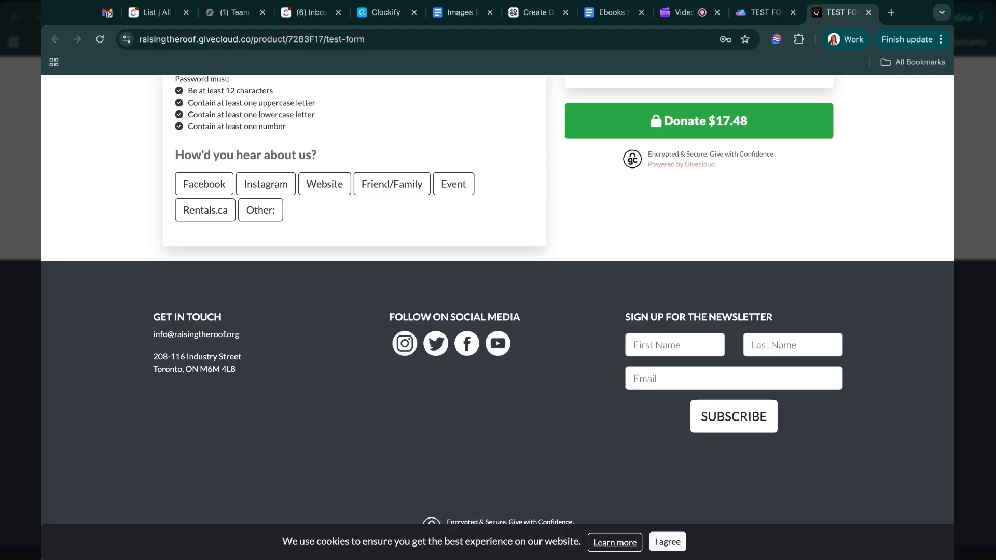
Review the public form again from the donate button back up to the impact descriptions, giving amounts and one-time or monthly options
{"action": "scroll", "coordinate": [668, 180], "scroll_direction": "up", "scroll_amount": 1}
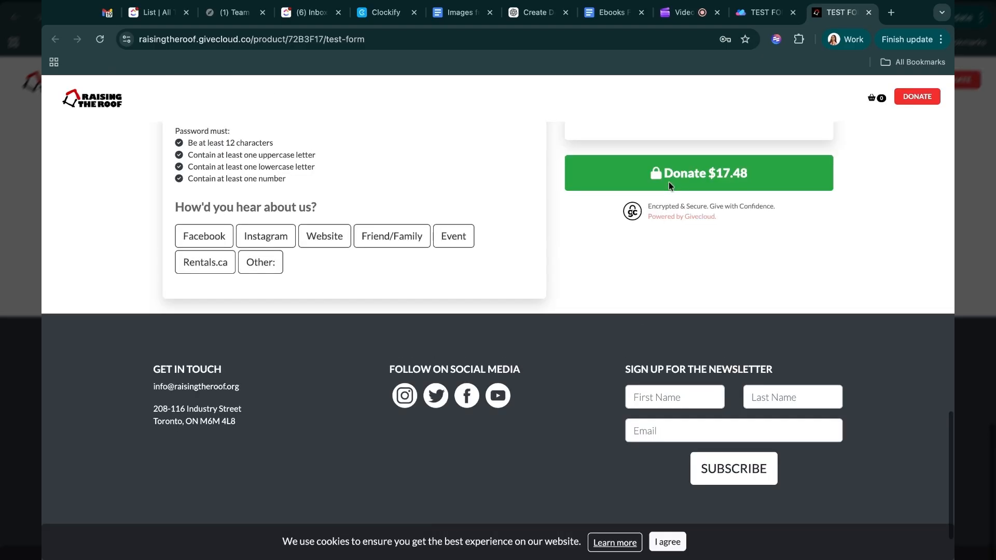
{"action": "scroll", "coordinate": [668, 186], "scroll_direction": "up", "scroll_amount": 7}
{"action": "scroll", "coordinate": [668, 185], "scroll_direction": "up", "scroll_amount": 9}
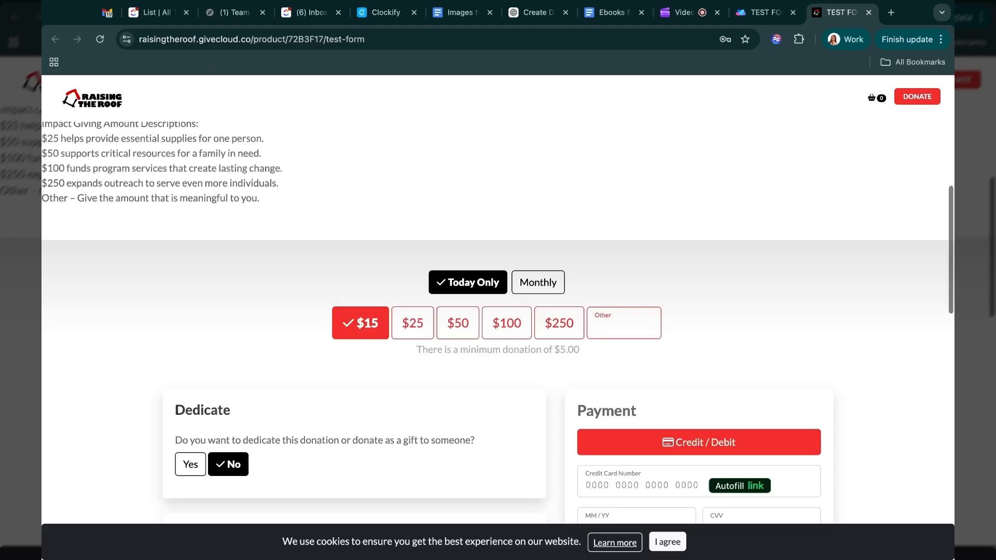
{"action": "scroll", "coordinate": [498, 300], "scroll_direction": "up", "scroll_amount": 2}
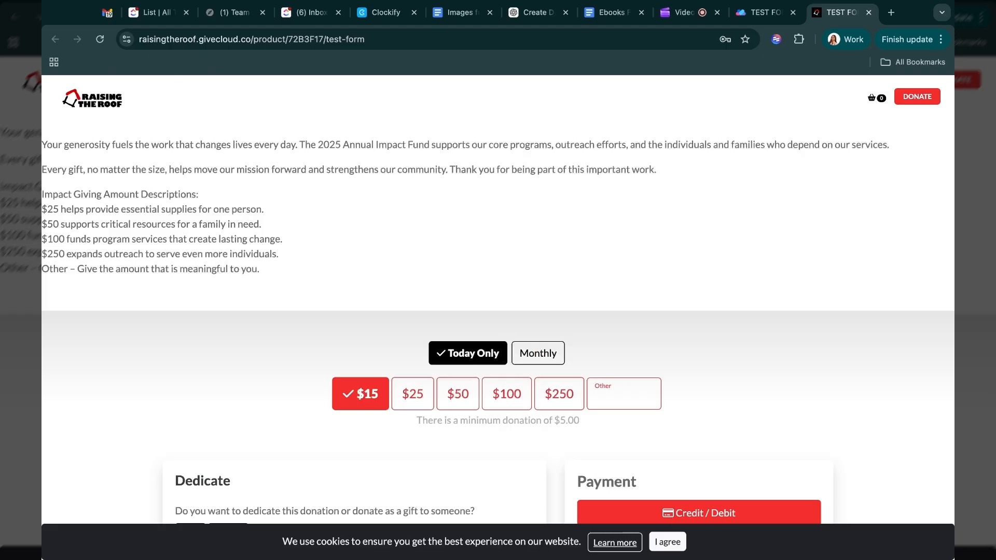
{"action": "scroll", "coordinate": [496, 409], "scroll_direction": "down", "scroll_amount": 1}
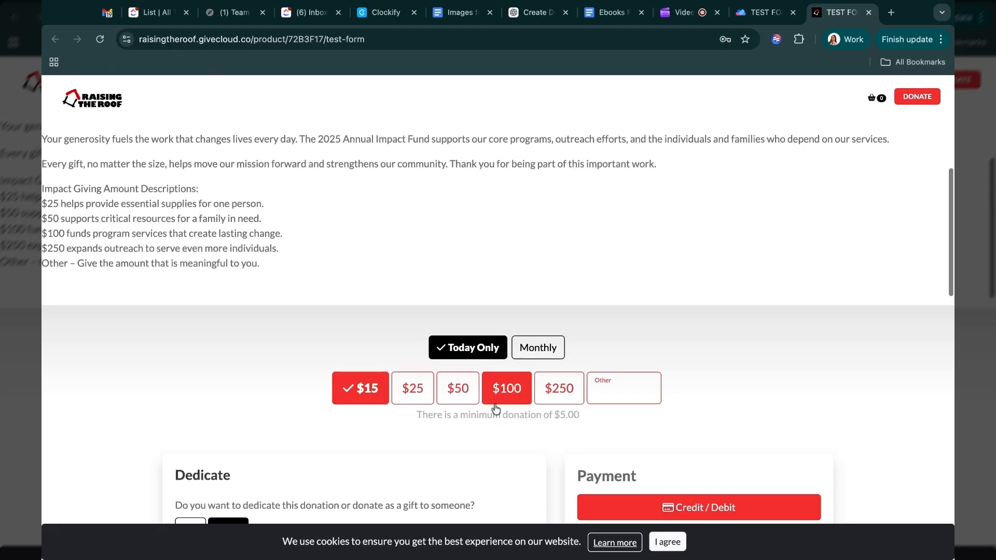
{"action": "scroll", "coordinate": [496, 409], "scroll_direction": "down", "scroll_amount": 1}
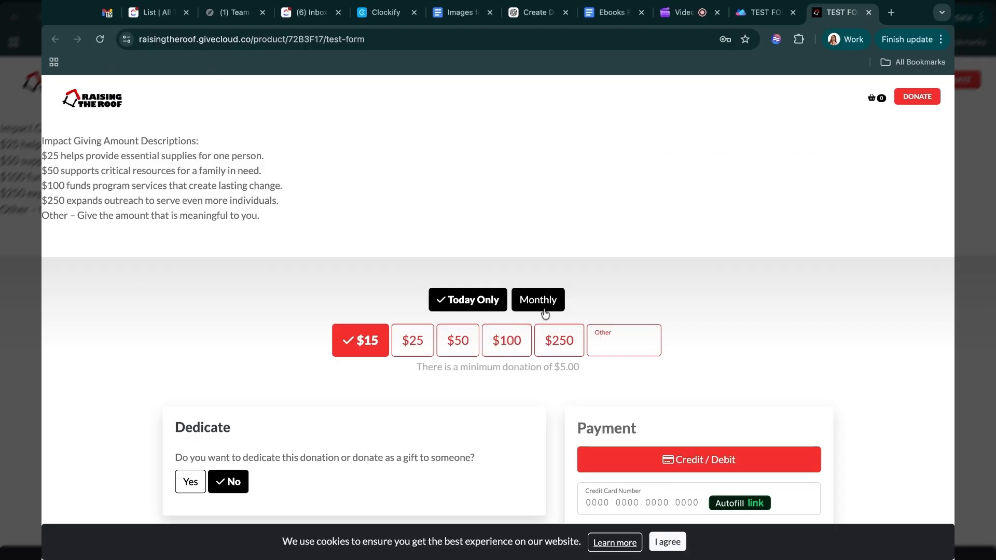